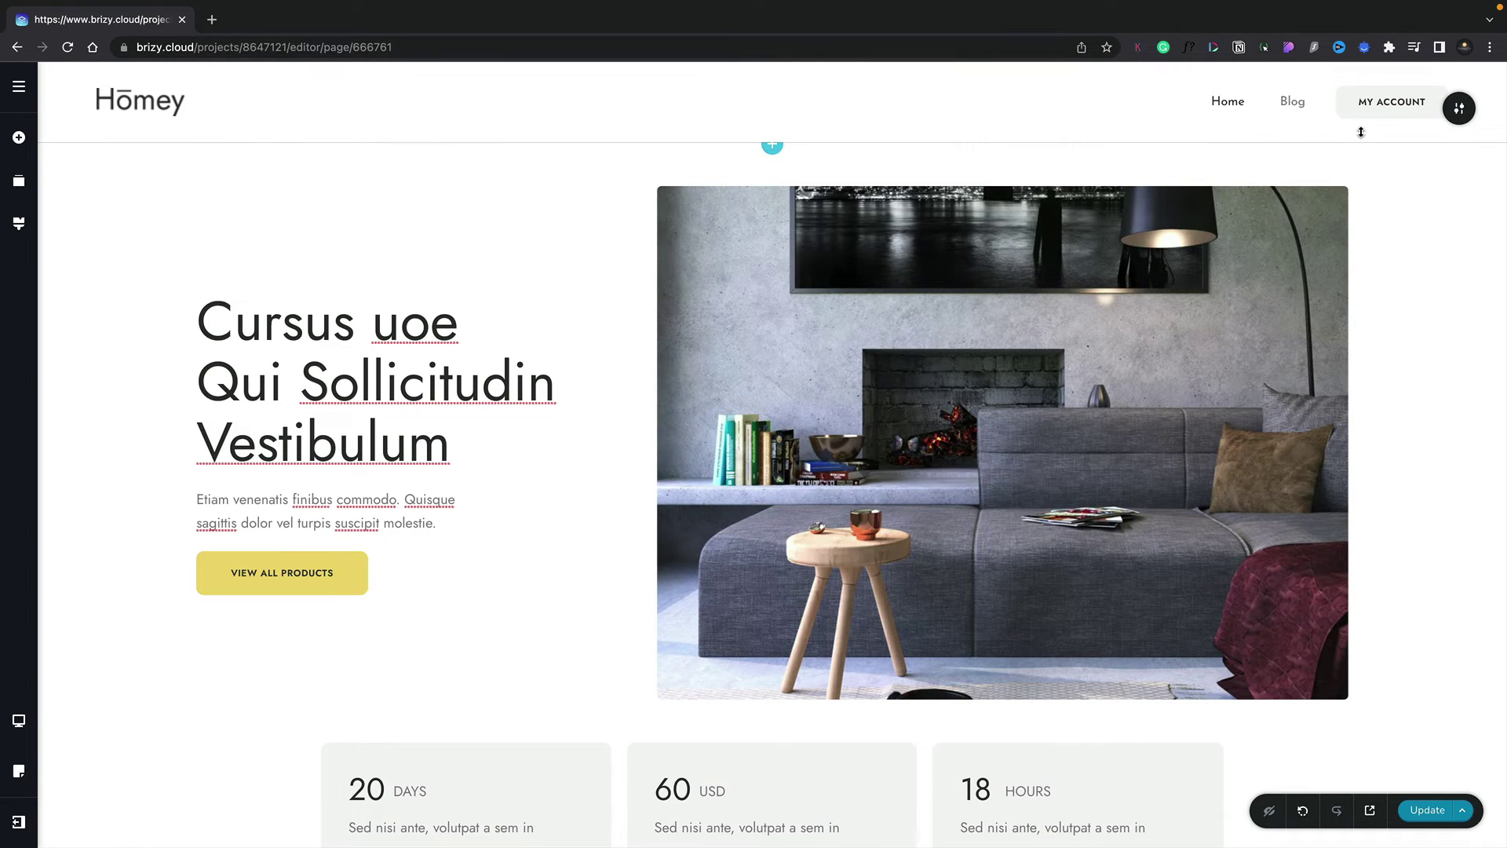
Switch on Make it Global for the Homey page's header
{"action": "left_click", "coordinate": [1458, 114]}
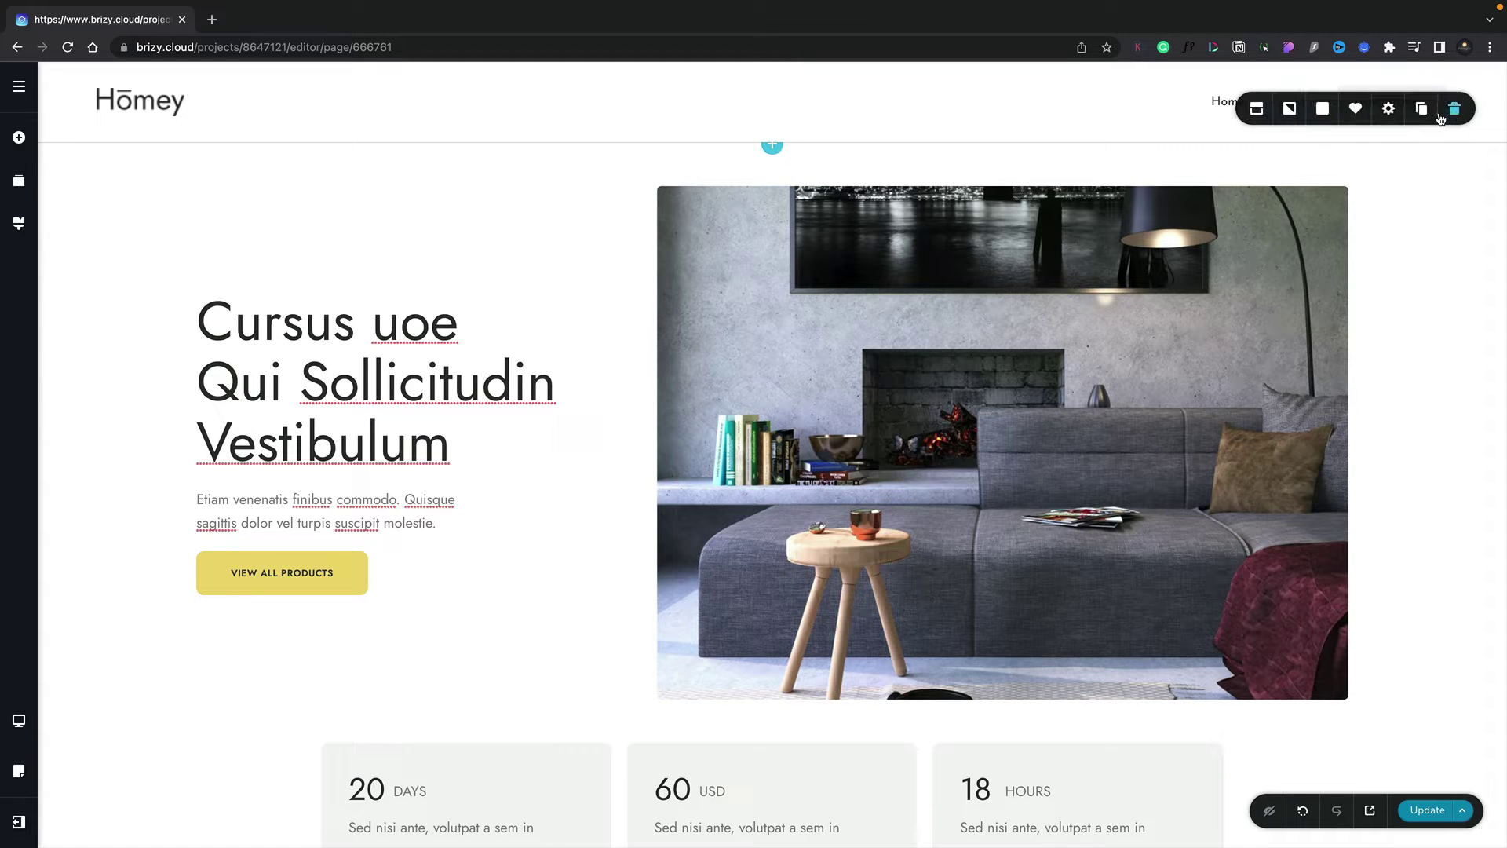
{"action": "left_click", "coordinate": [1263, 117]}
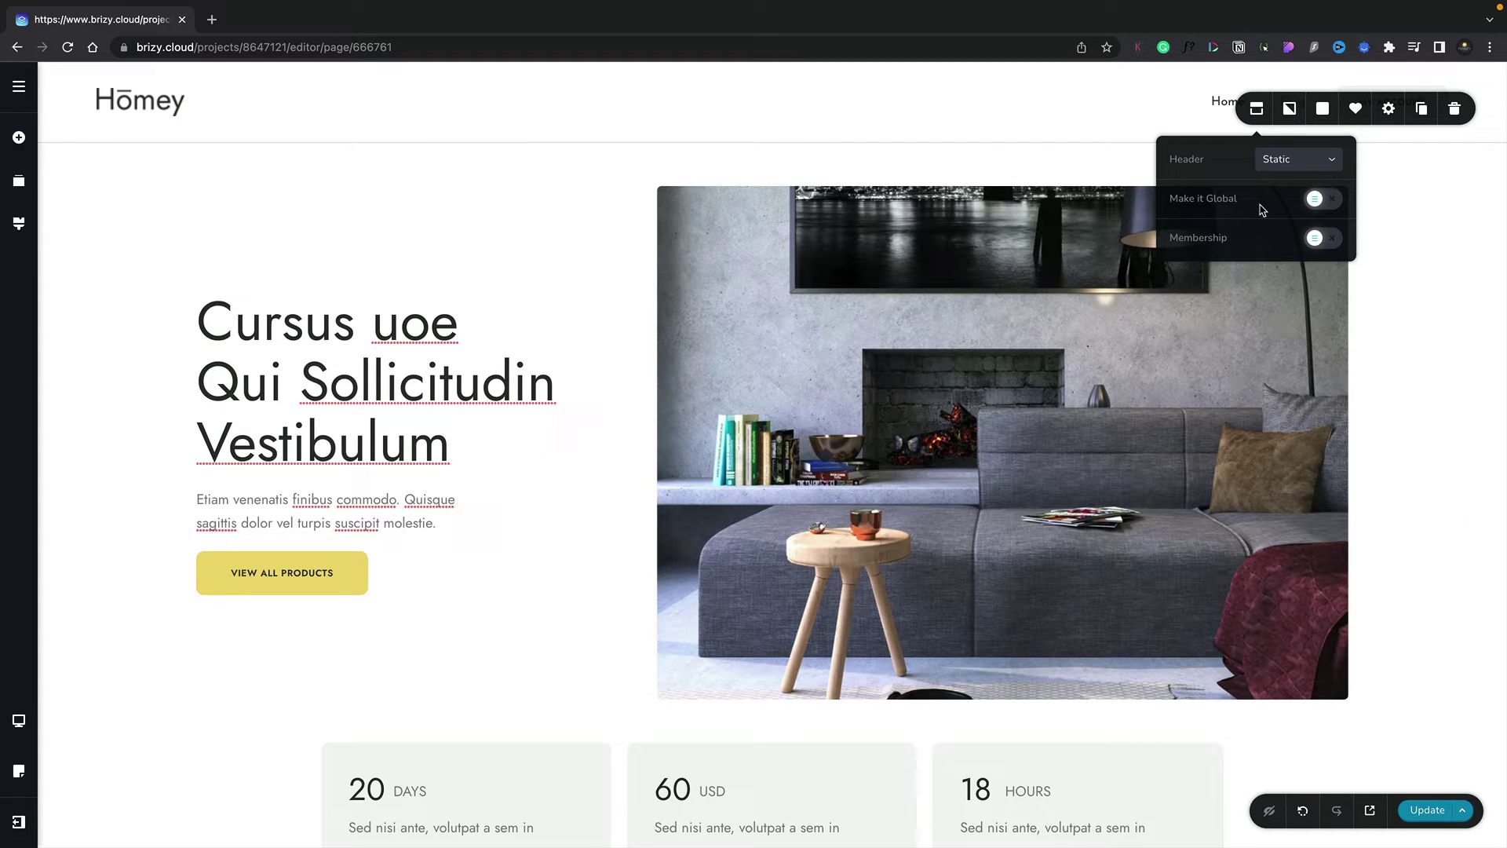
{"action": "left_click", "coordinate": [1327, 203]}
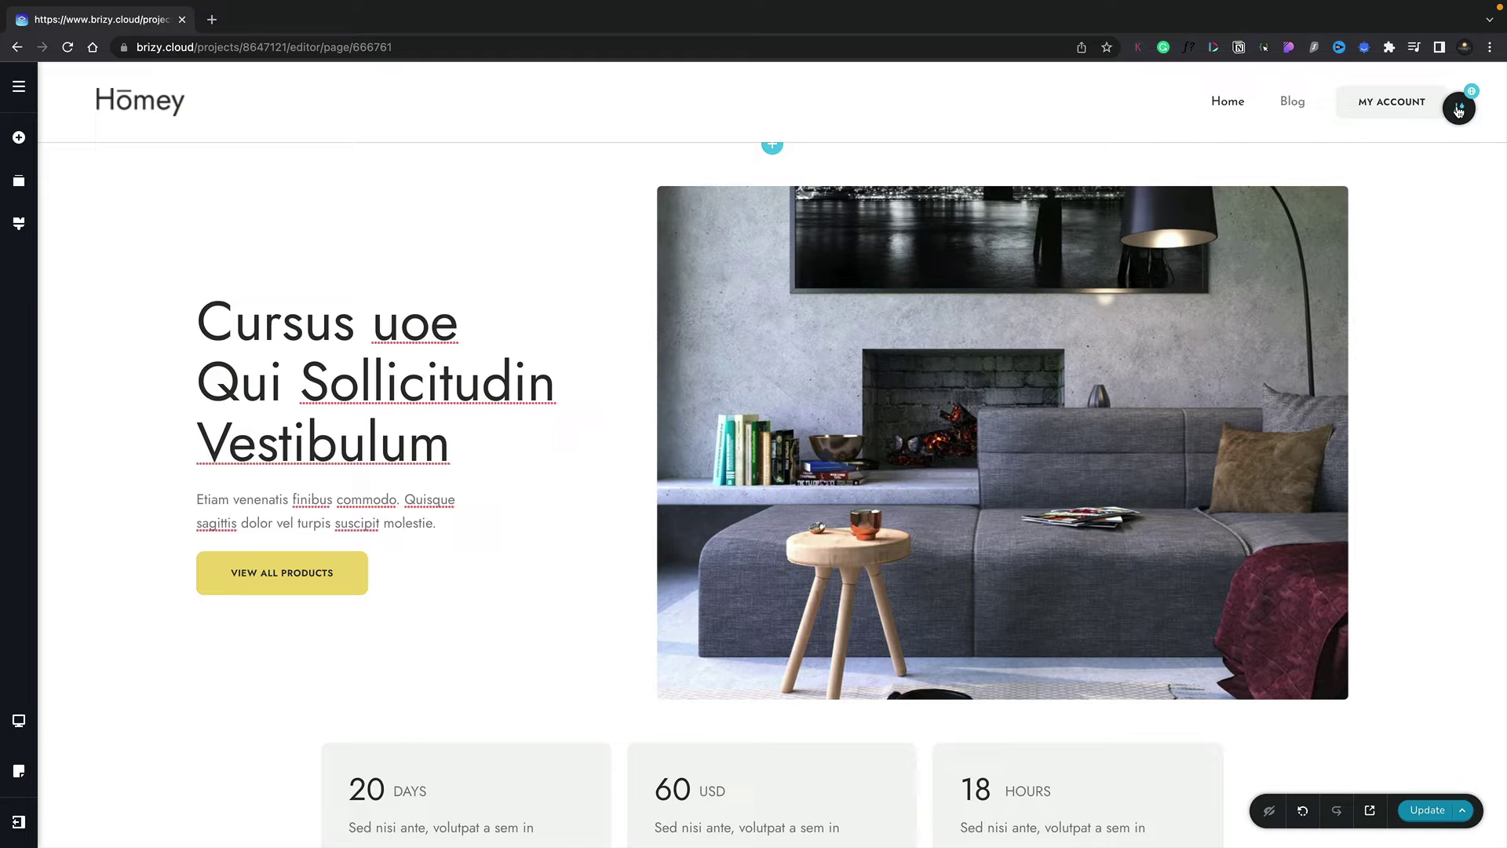
Open the global header's Display Conditions, which include only Pages: Home
{"action": "left_click", "coordinate": [1458, 110]}
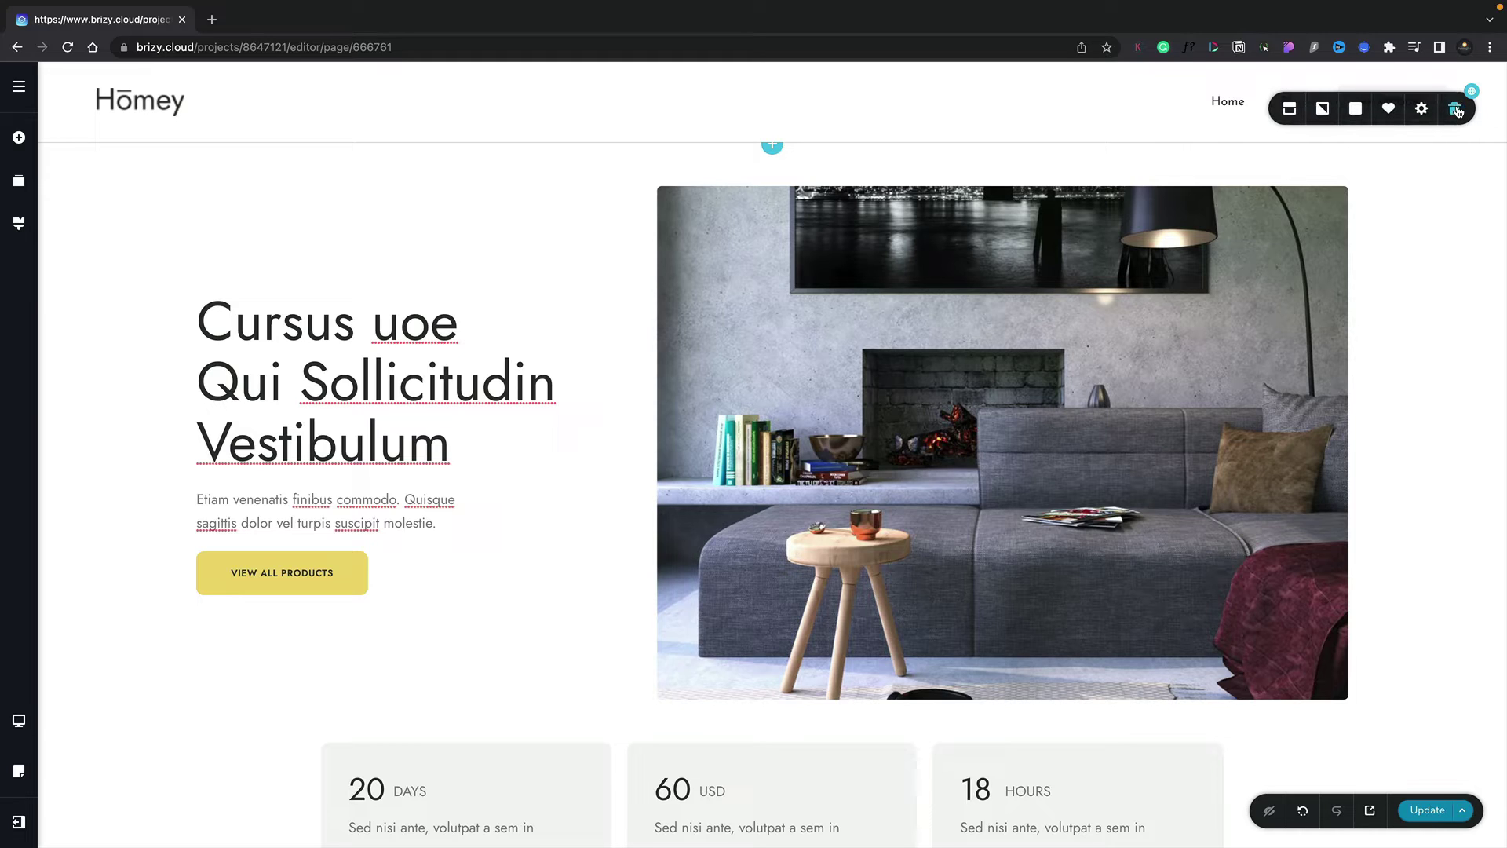
{"action": "left_click", "coordinate": [1289, 112]}
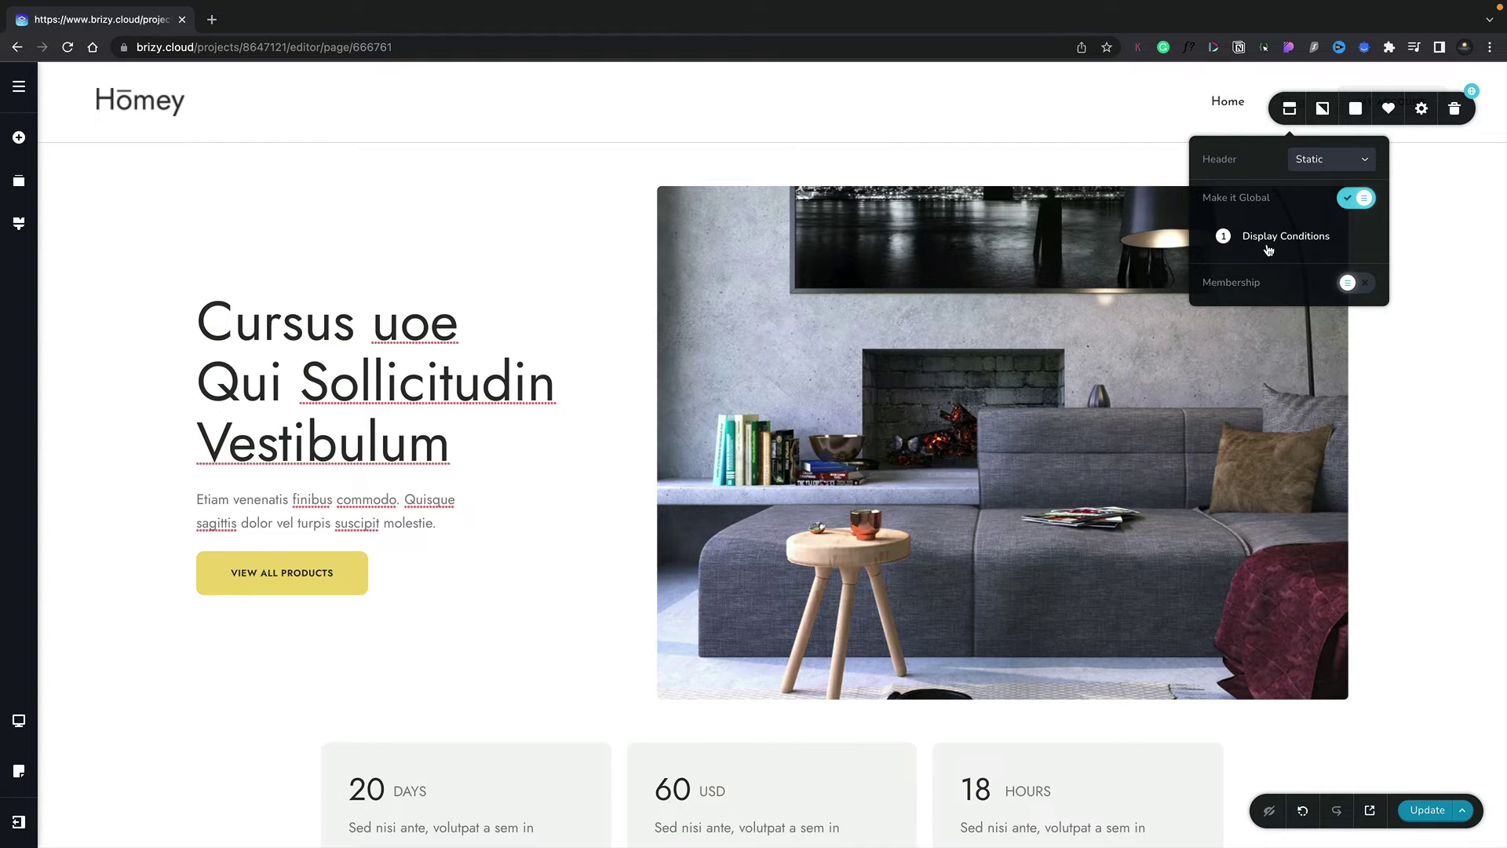
{"action": "left_click", "coordinate": [1268, 250]}
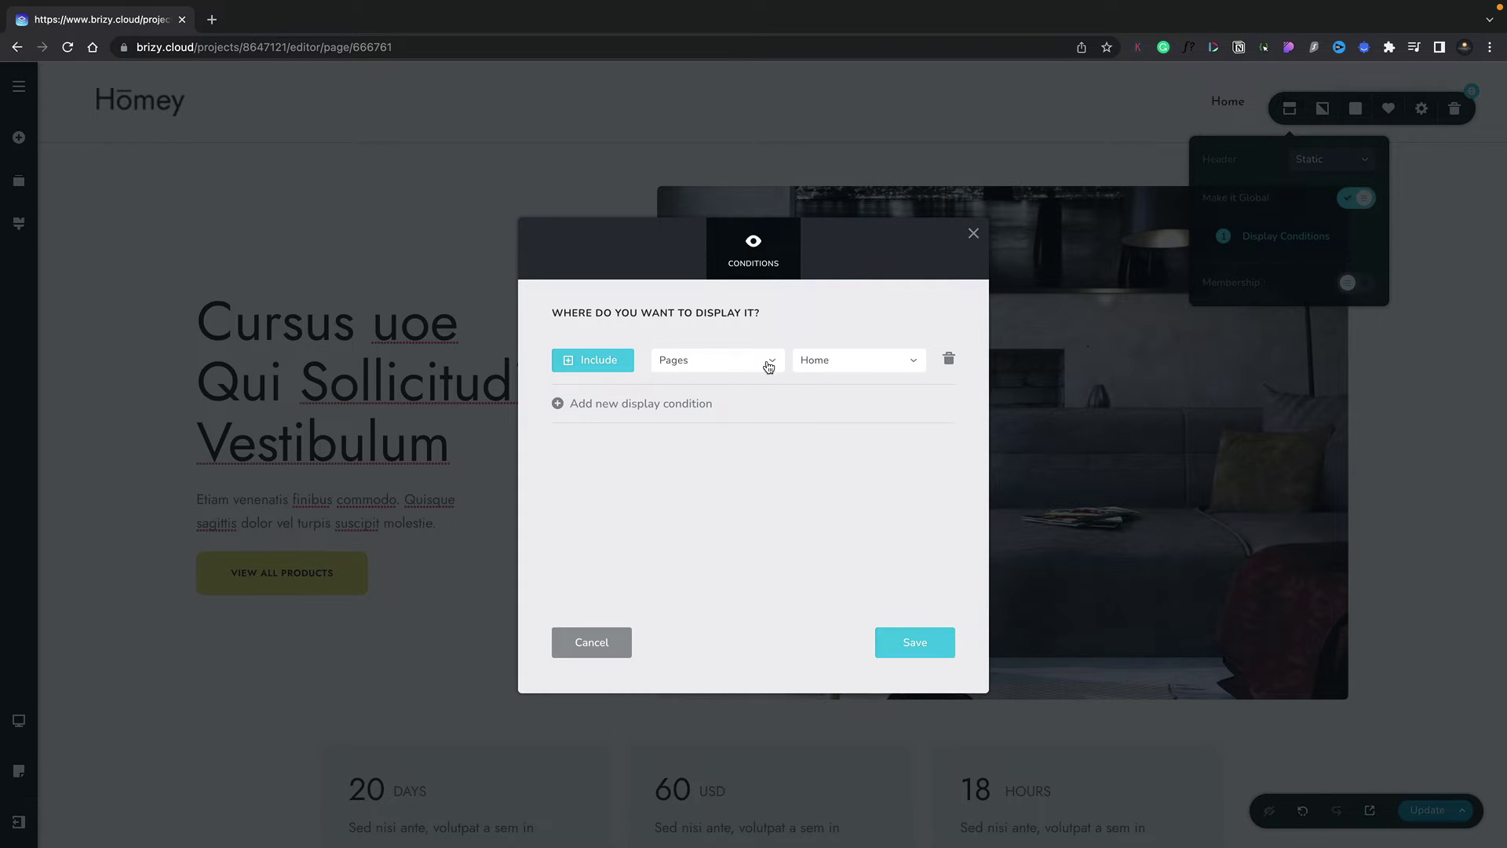
Change the header's include rule from Pages: Home to Pages: All
{"action": "left_click", "coordinate": [814, 366]}
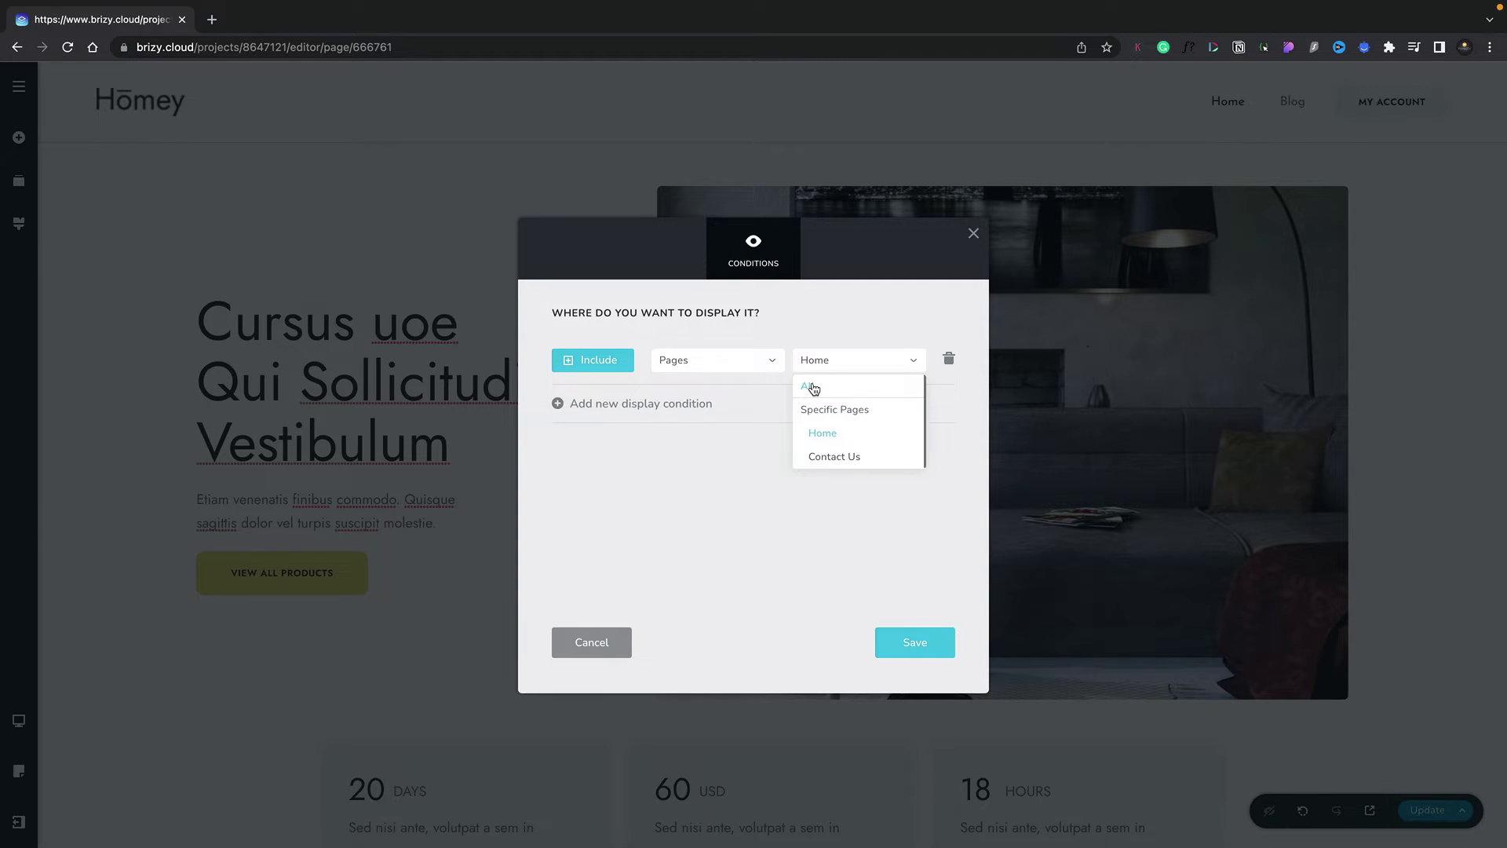
{"action": "left_click", "coordinate": [813, 387]}
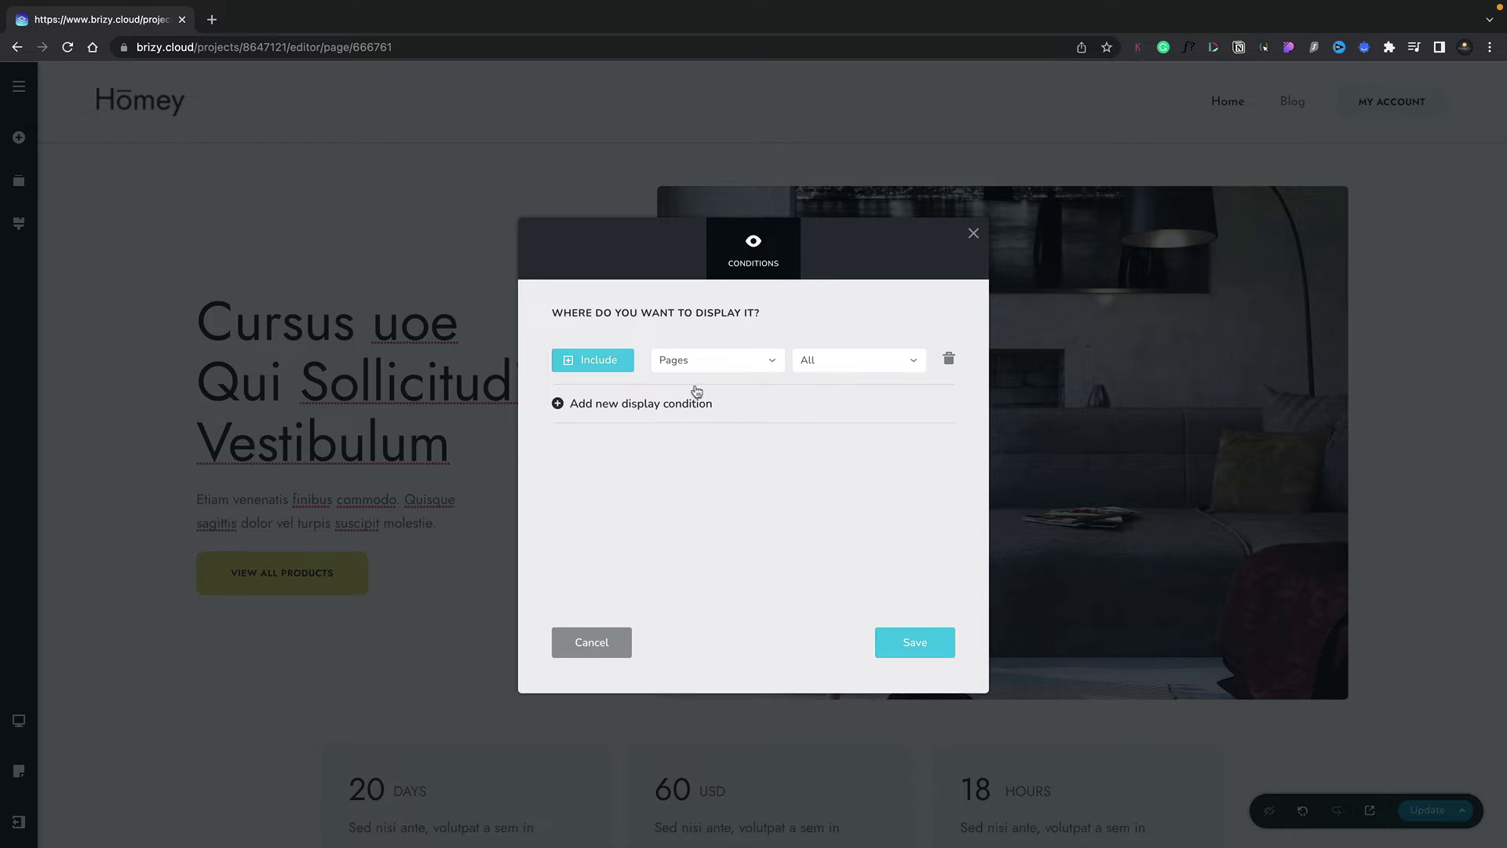
{"action": "left_click", "coordinate": [601, 368]}
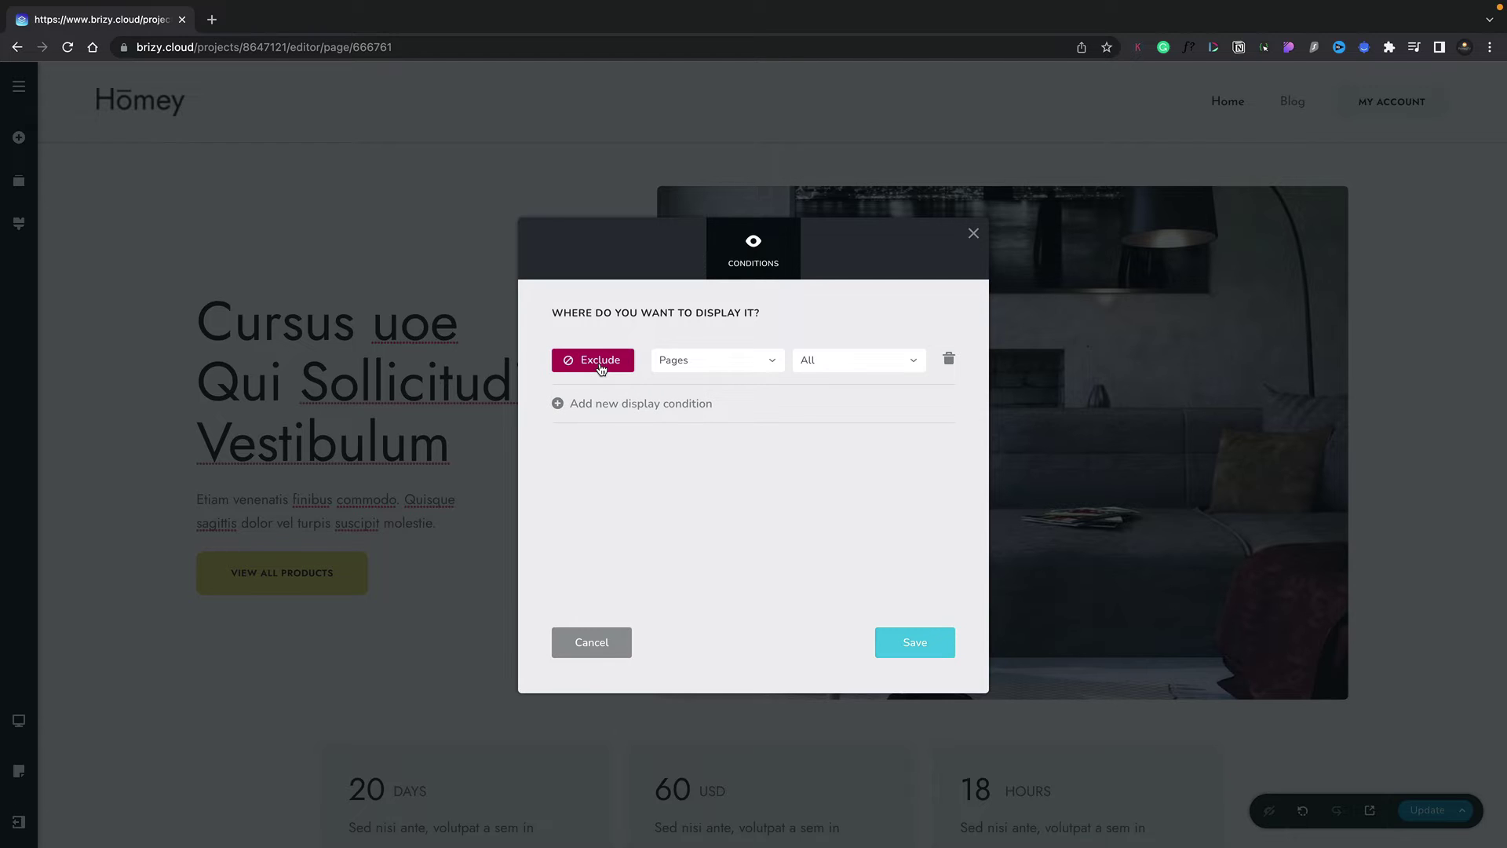
{"action": "left_click", "coordinate": [601, 368]}
{"action": "left_click", "coordinate": [707, 363]}
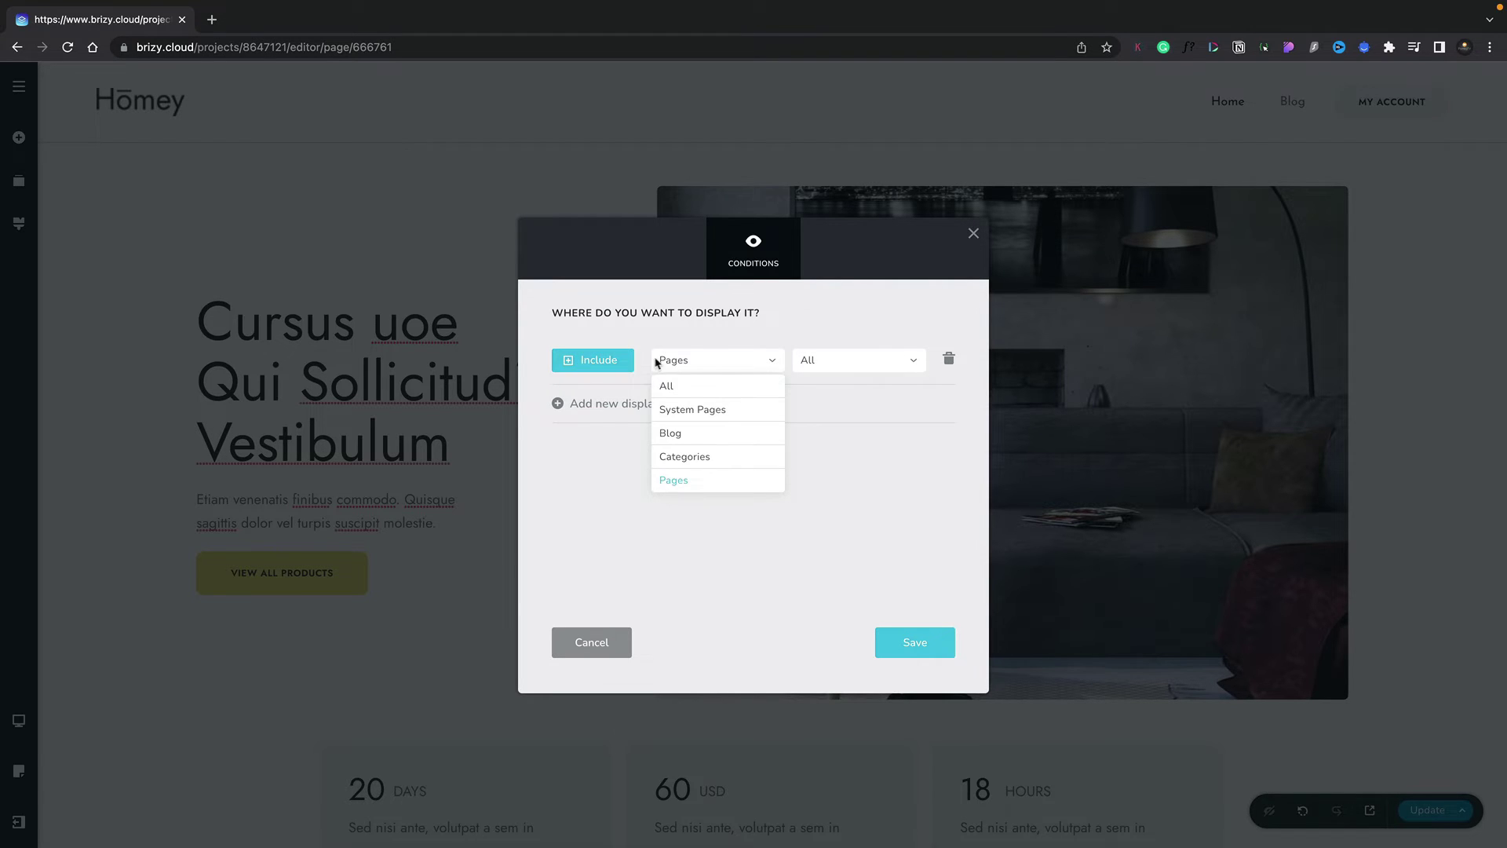
Set the first rule to All and add an Exclude rule for Pages: Food Blog
{"action": "left_click", "coordinate": [681, 383]}
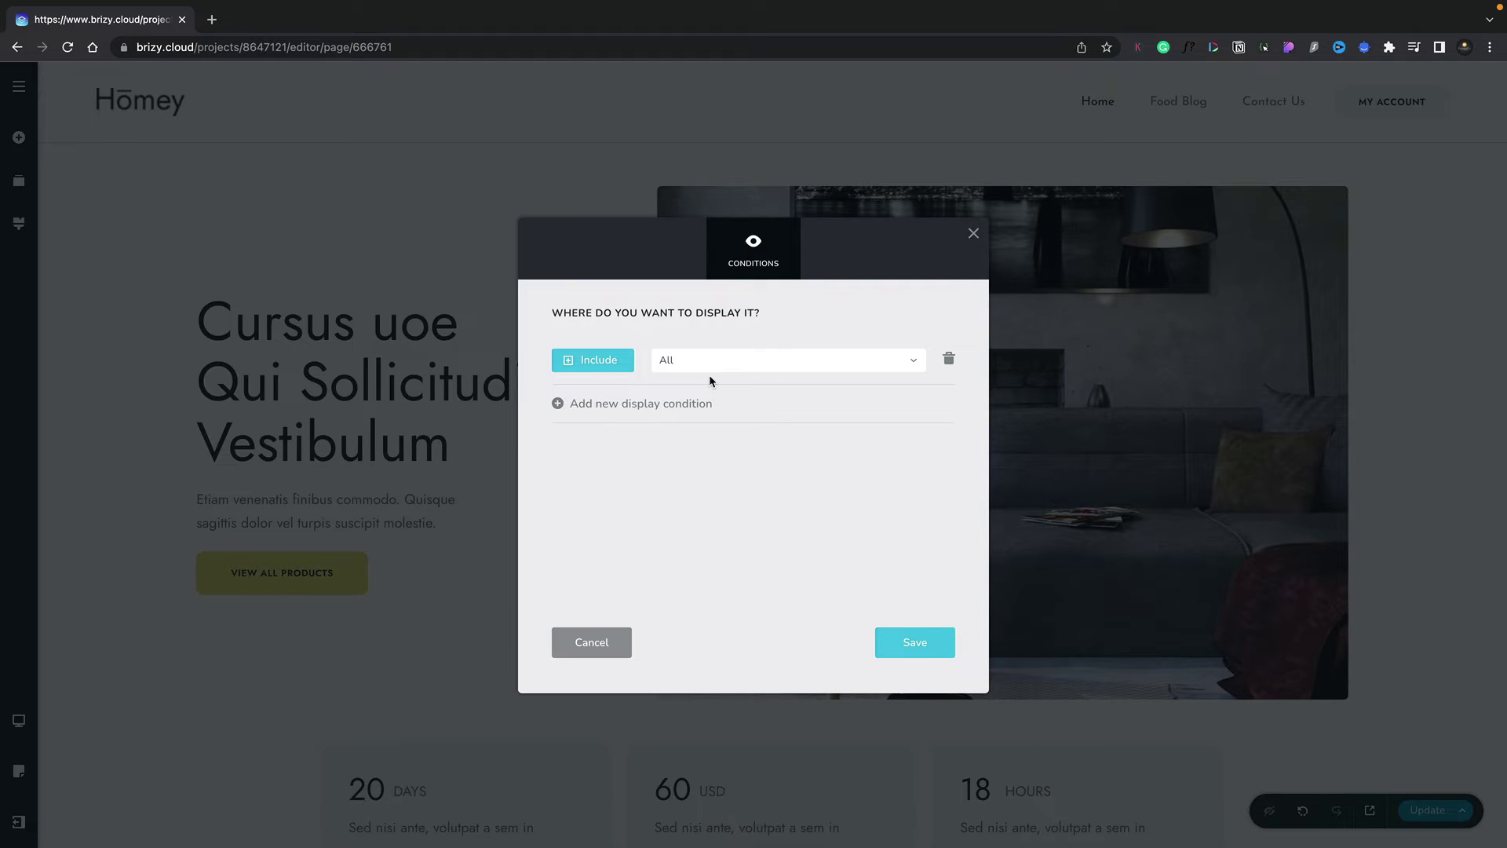
{"action": "left_click", "coordinate": [629, 405]}
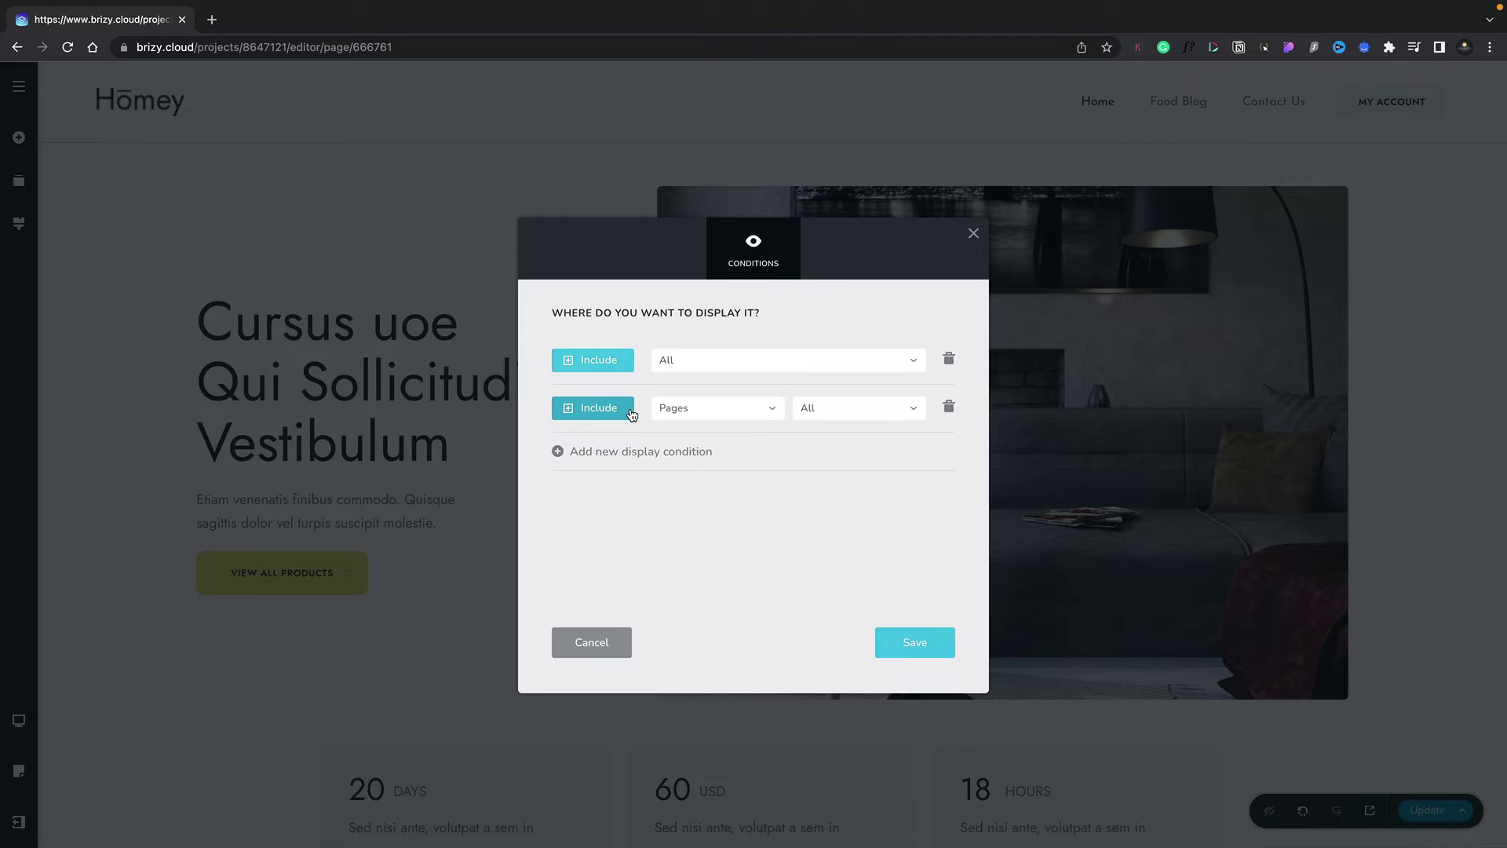
{"action": "left_click", "coordinate": [584, 409]}
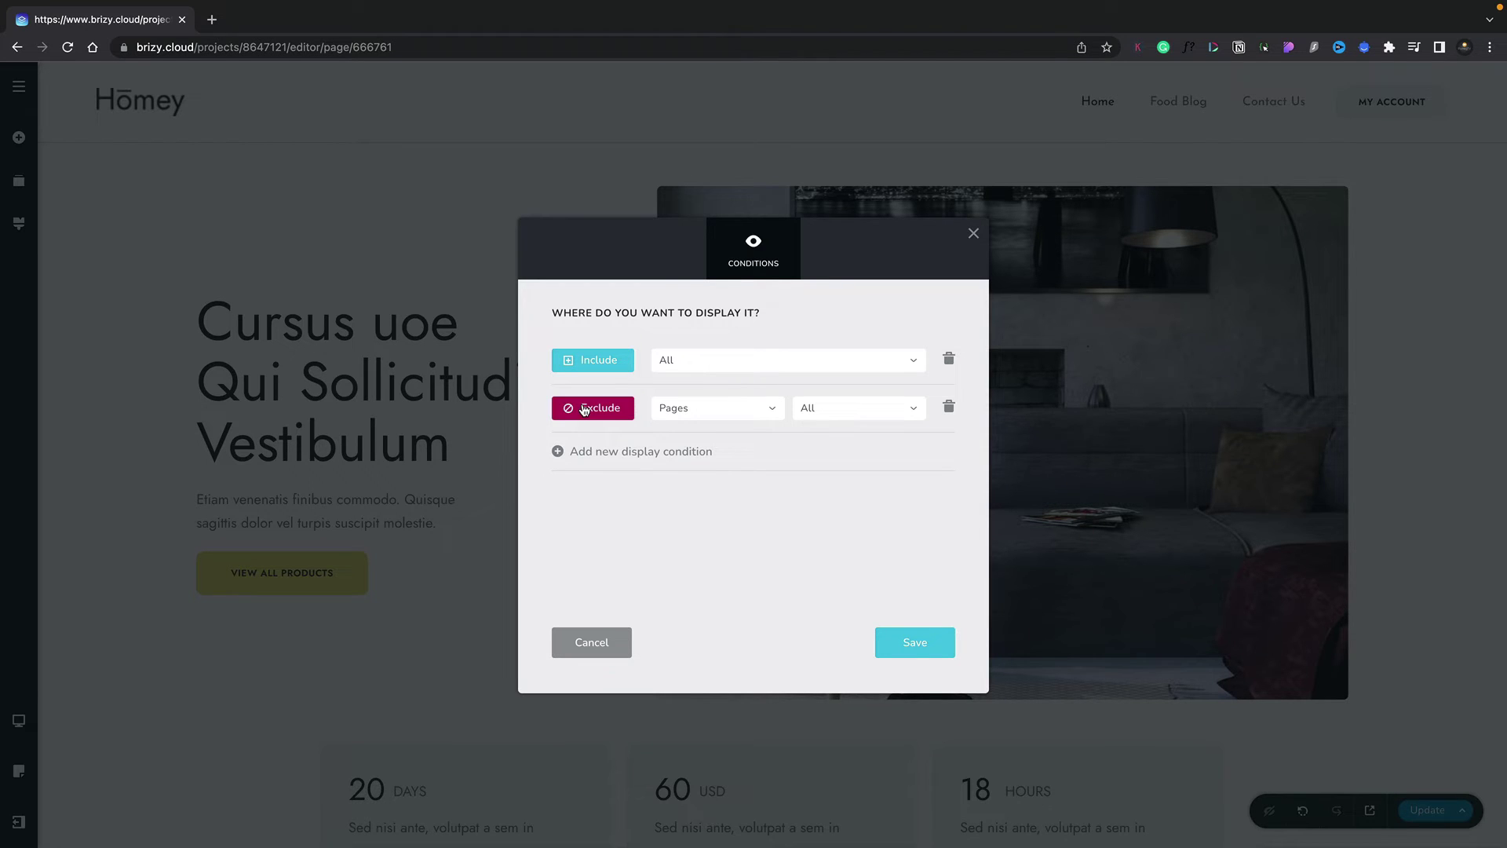
{"action": "left_click", "coordinate": [713, 408]}
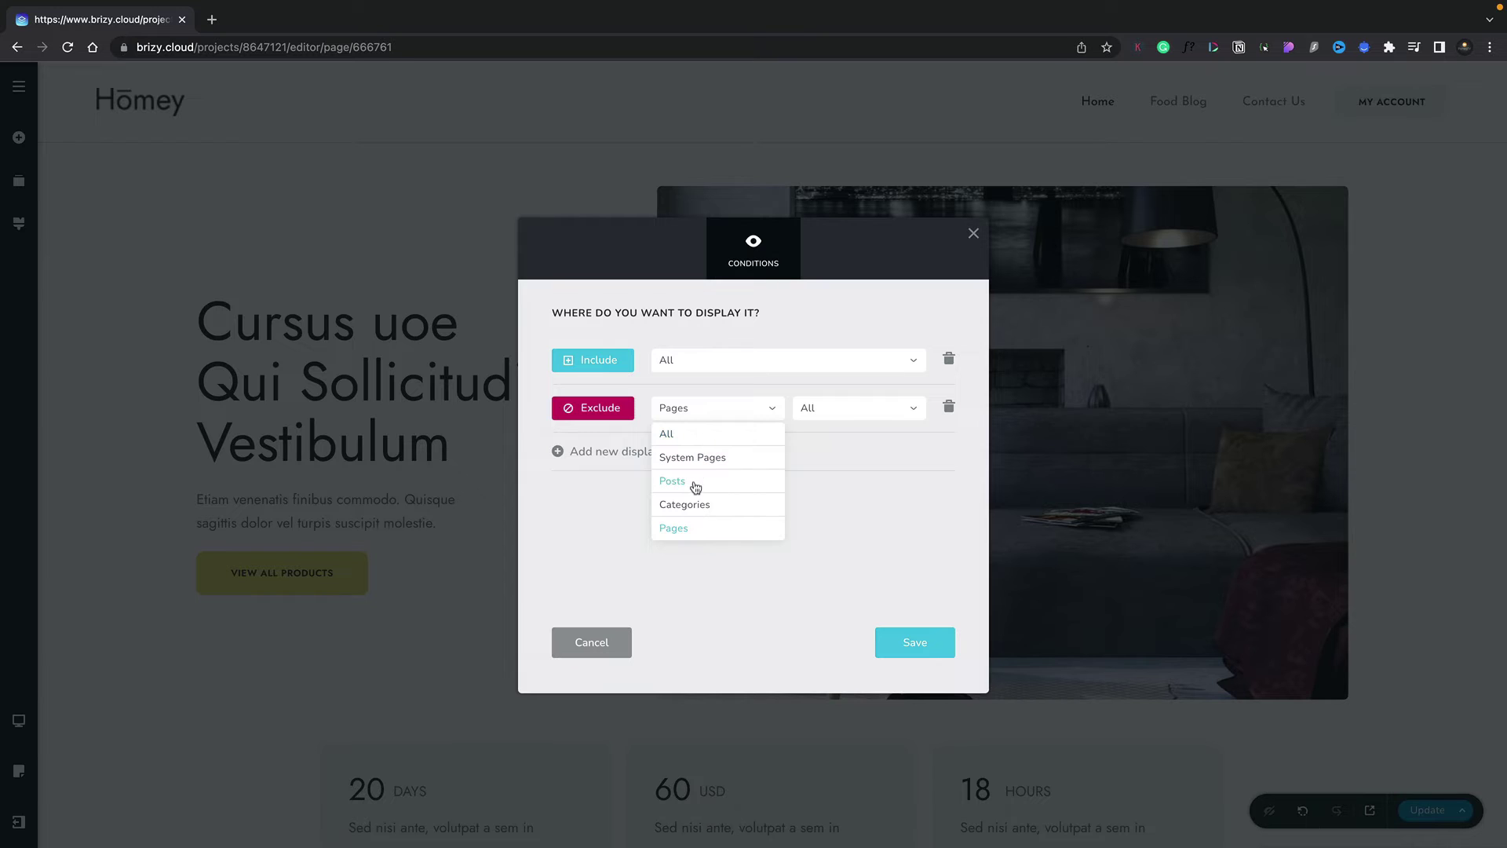
{"action": "left_click", "coordinate": [850, 408]}
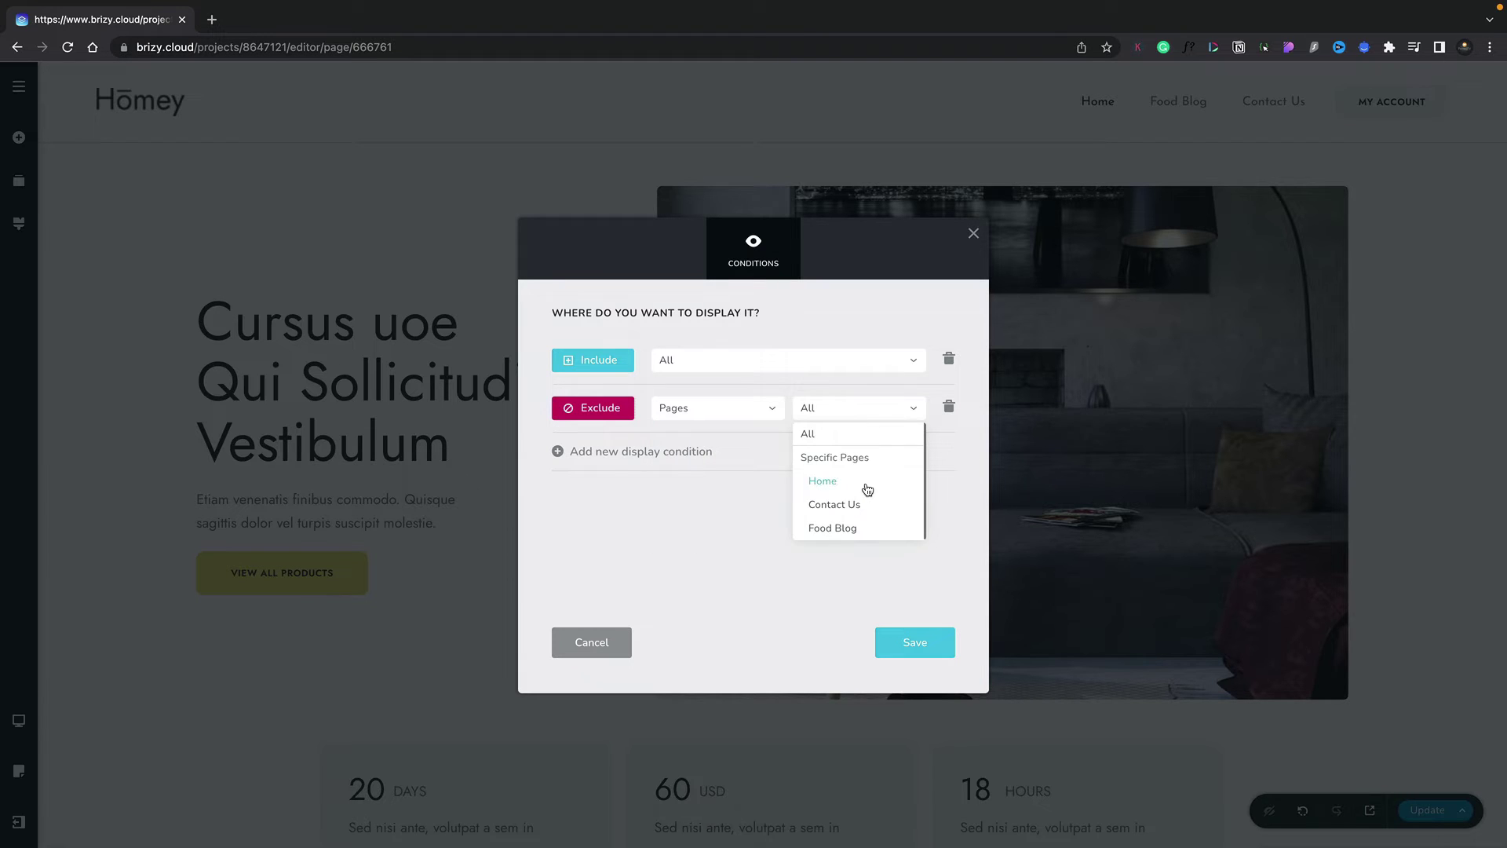
{"action": "left_click", "coordinate": [850, 528]}
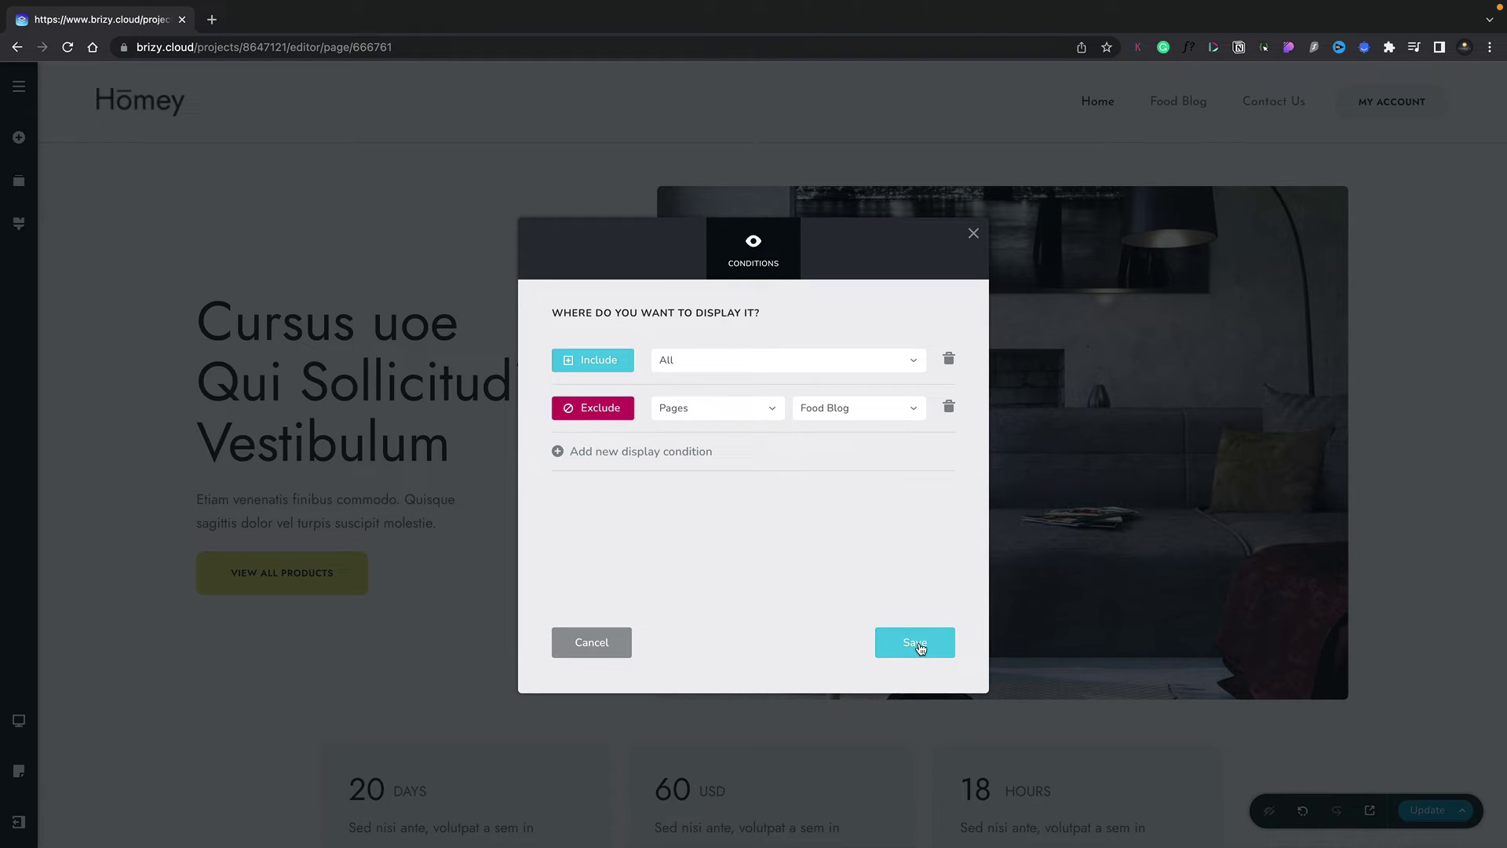
Save the conditions, update the site, and confirm in preview that Food Blog has no header
{"action": "left_click", "coordinate": [974, 233]}
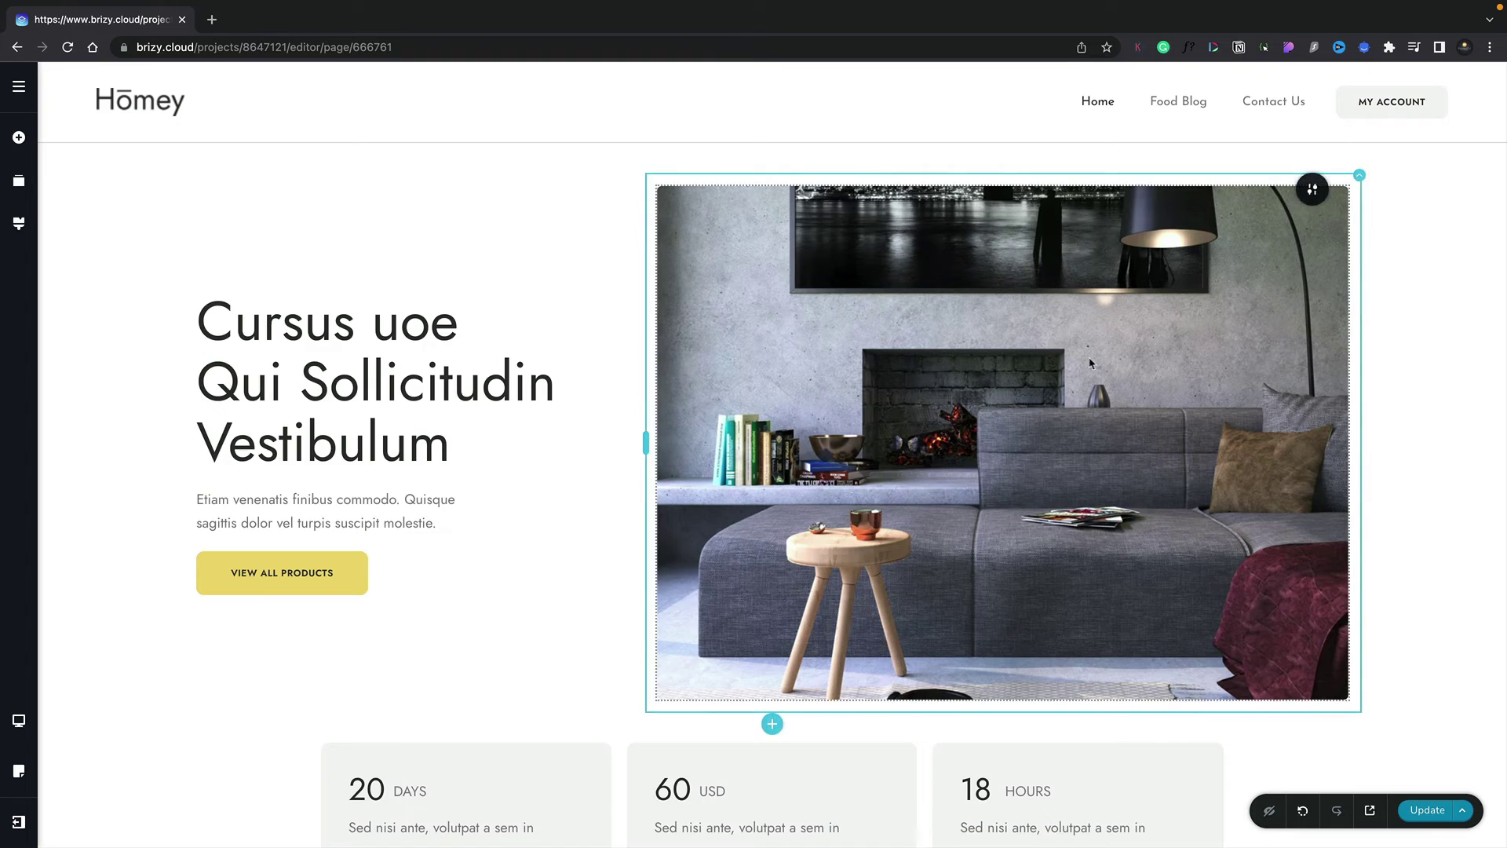
{"action": "left_click", "coordinate": [1417, 812]}
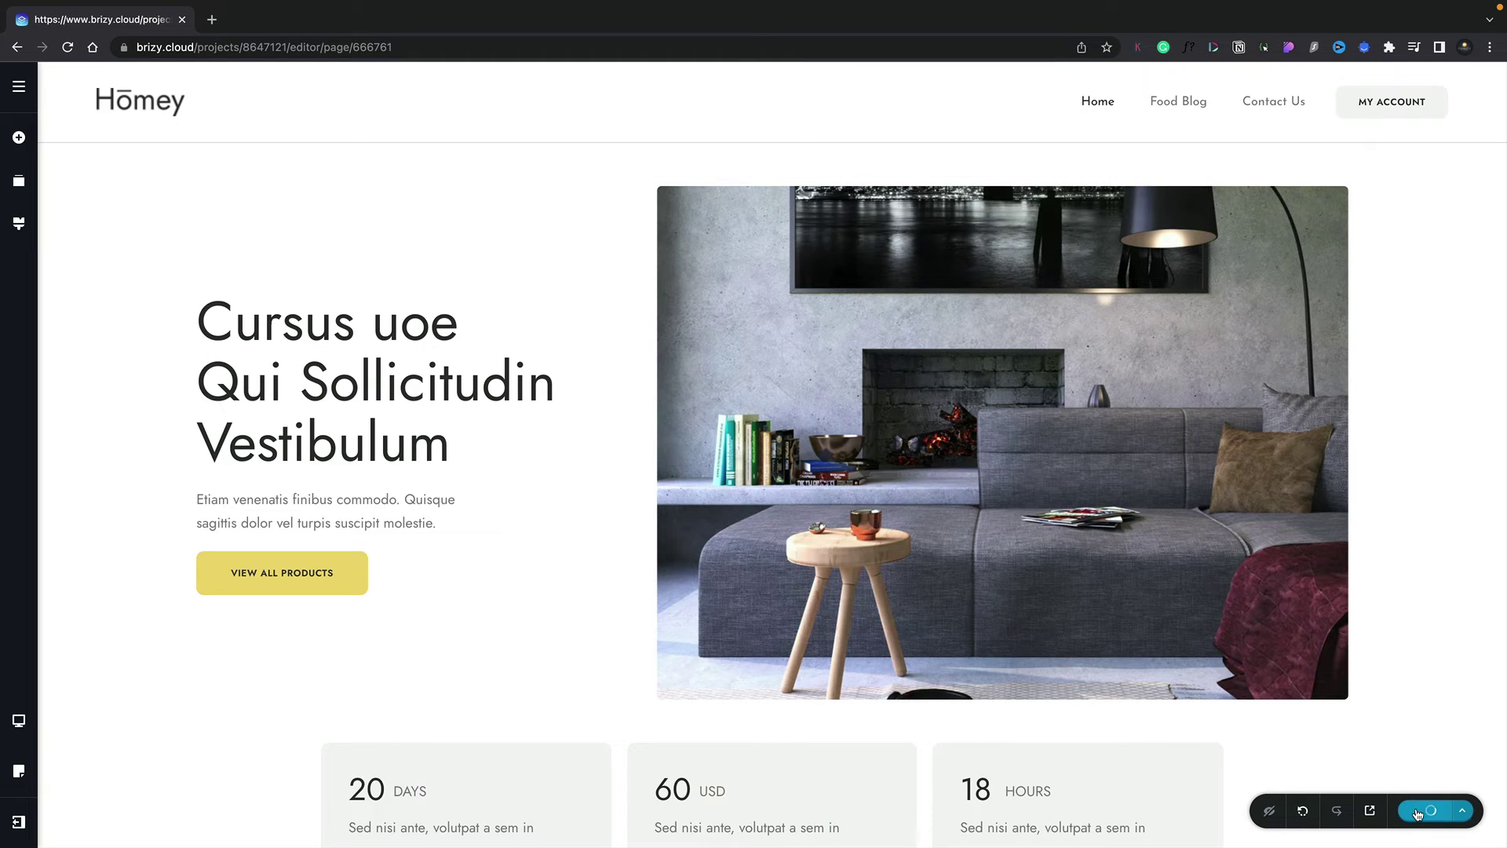
{"action": "left_click", "coordinate": [1373, 814]}
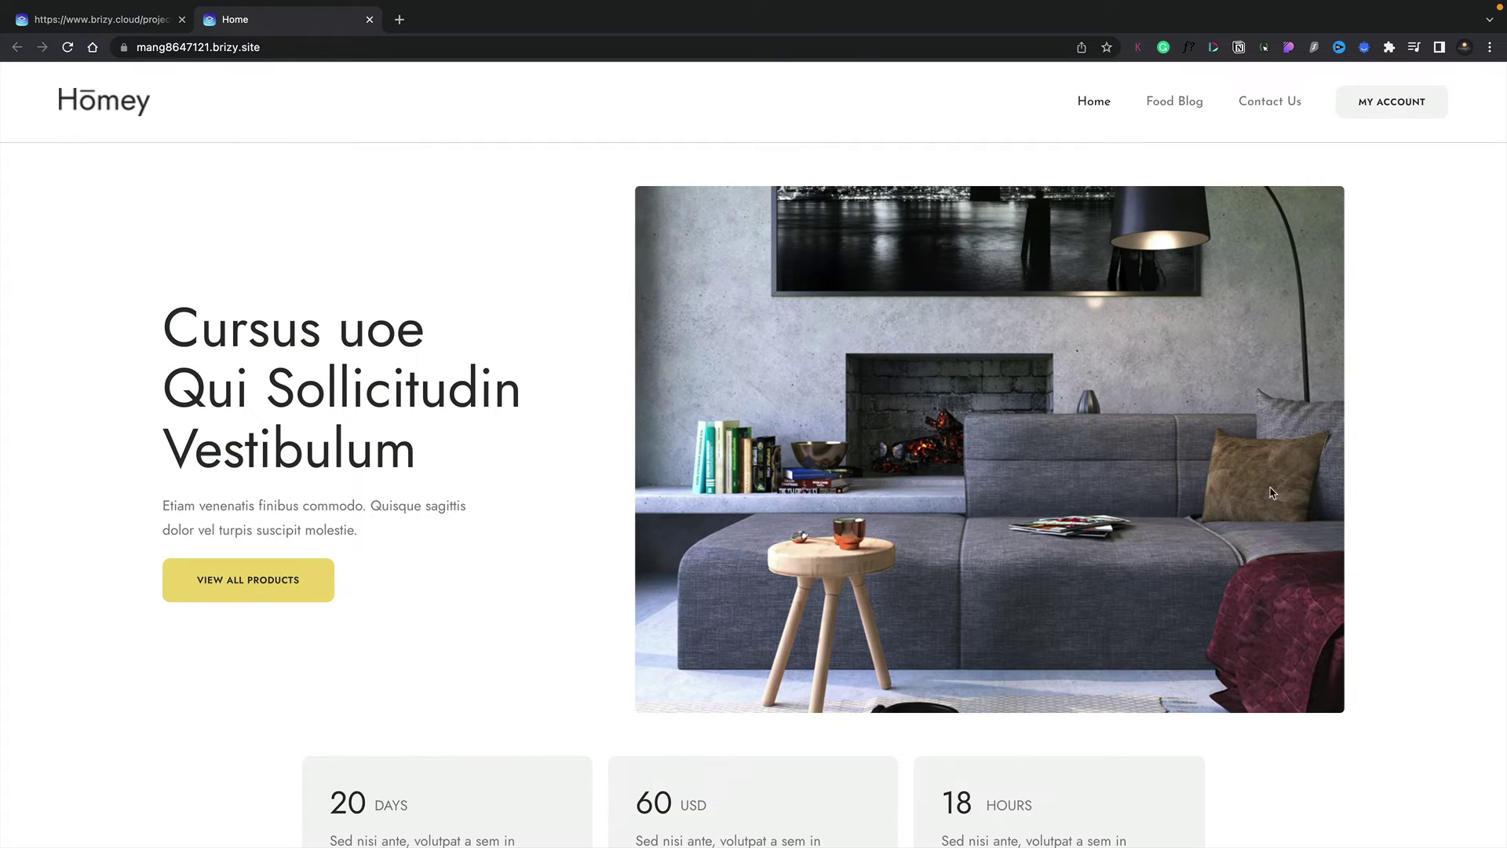
{"action": "left_click", "coordinate": [1191, 110]}
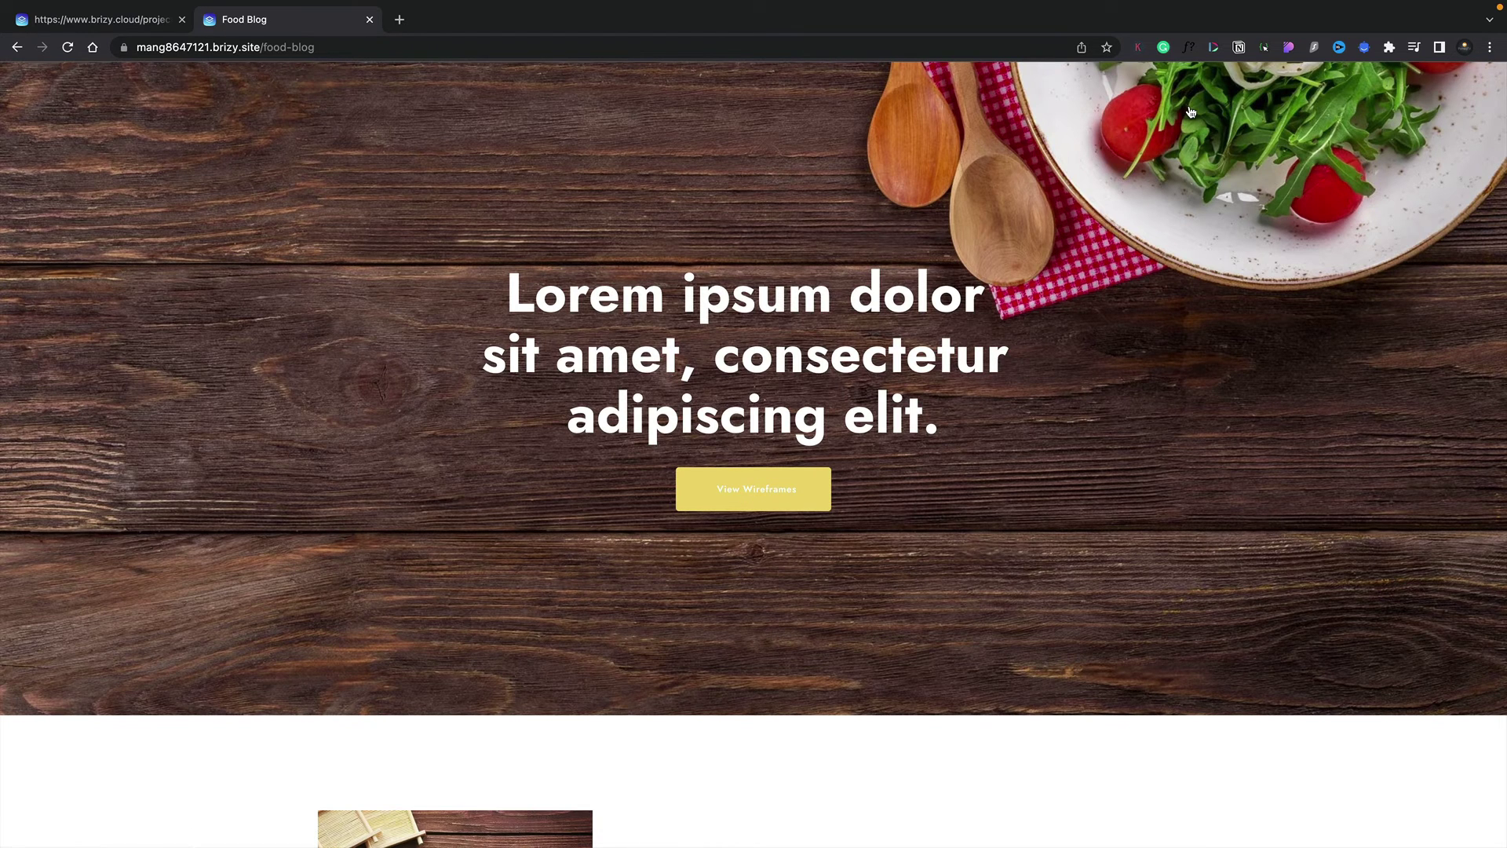
{"action": "scroll", "coordinate": [934, 414], "scroll_direction": "down", "scroll_amount": 5}
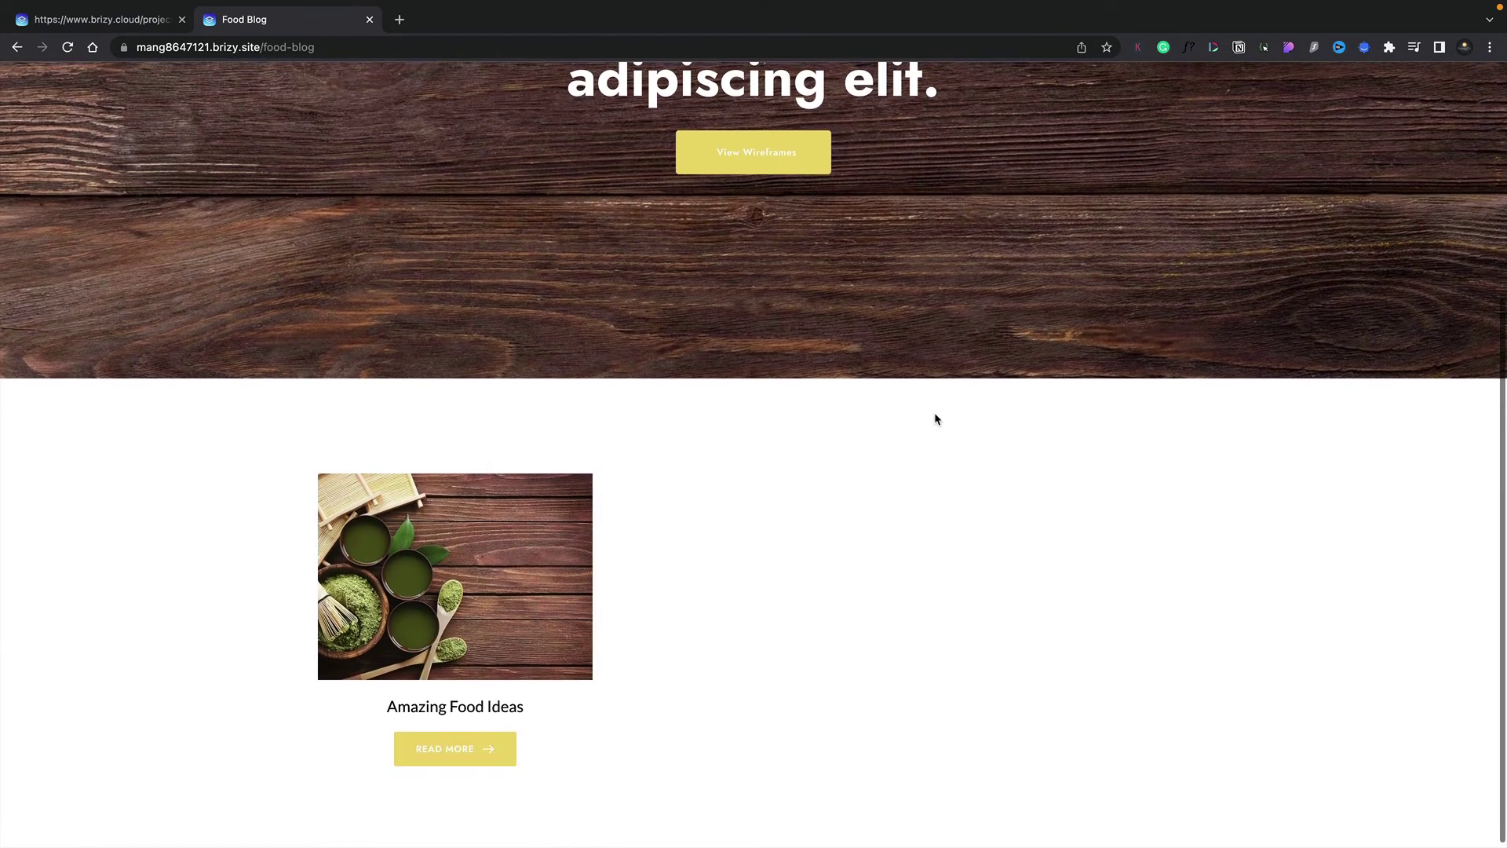
{"action": "scroll", "coordinate": [934, 418], "scroll_direction": "up", "scroll_amount": 5}
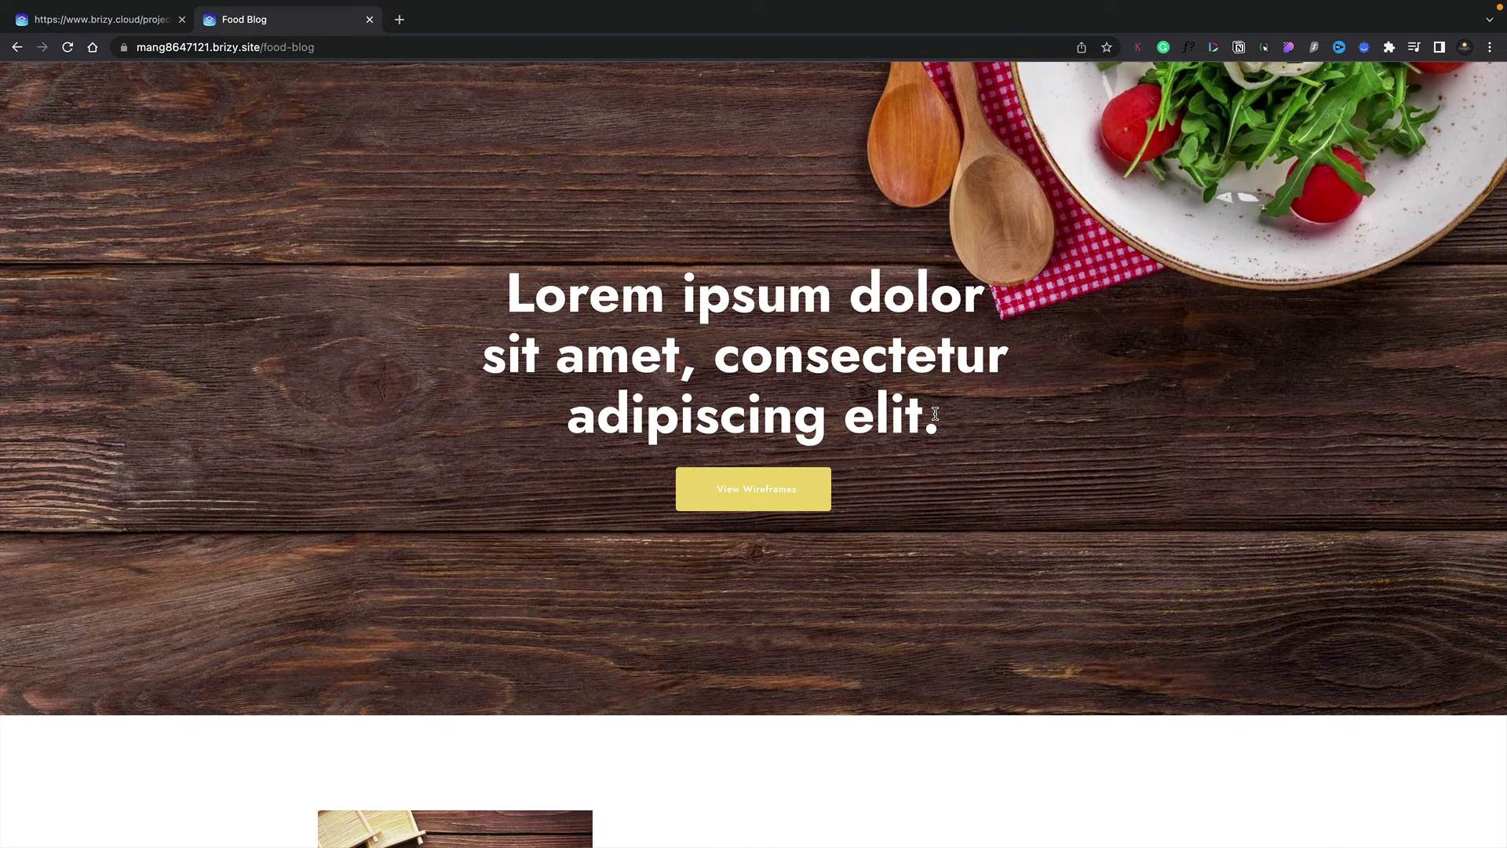
{"action": "key", "text": "super+w"}
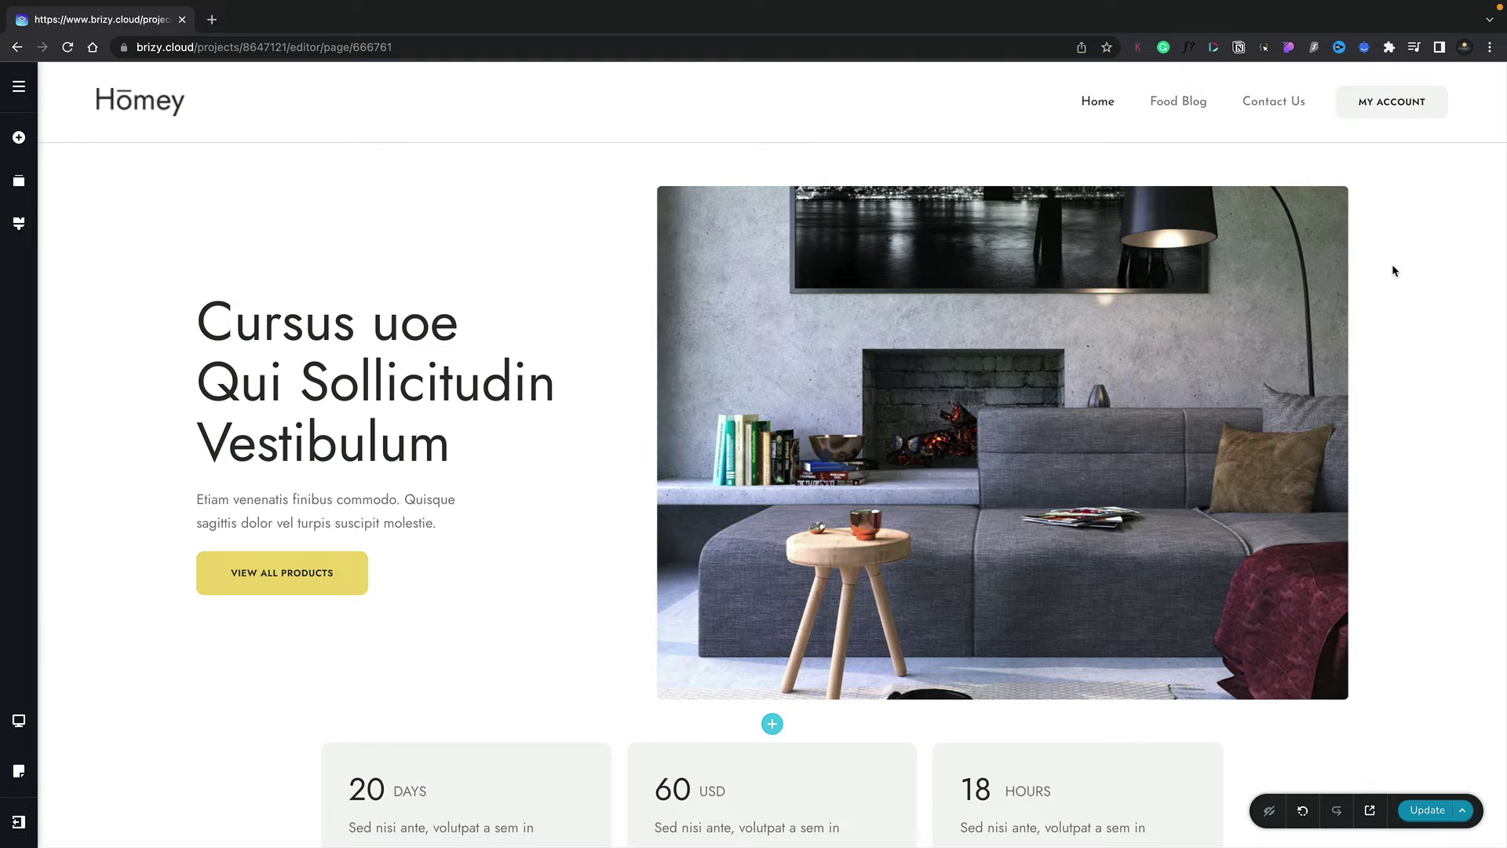
Make the Elemen Rhoncus / Curabitur Biben / Morbi Tristique gallery section global
{"action": "scroll", "coordinate": [1392, 270], "scroll_direction": "down", "scroll_amount": 12}
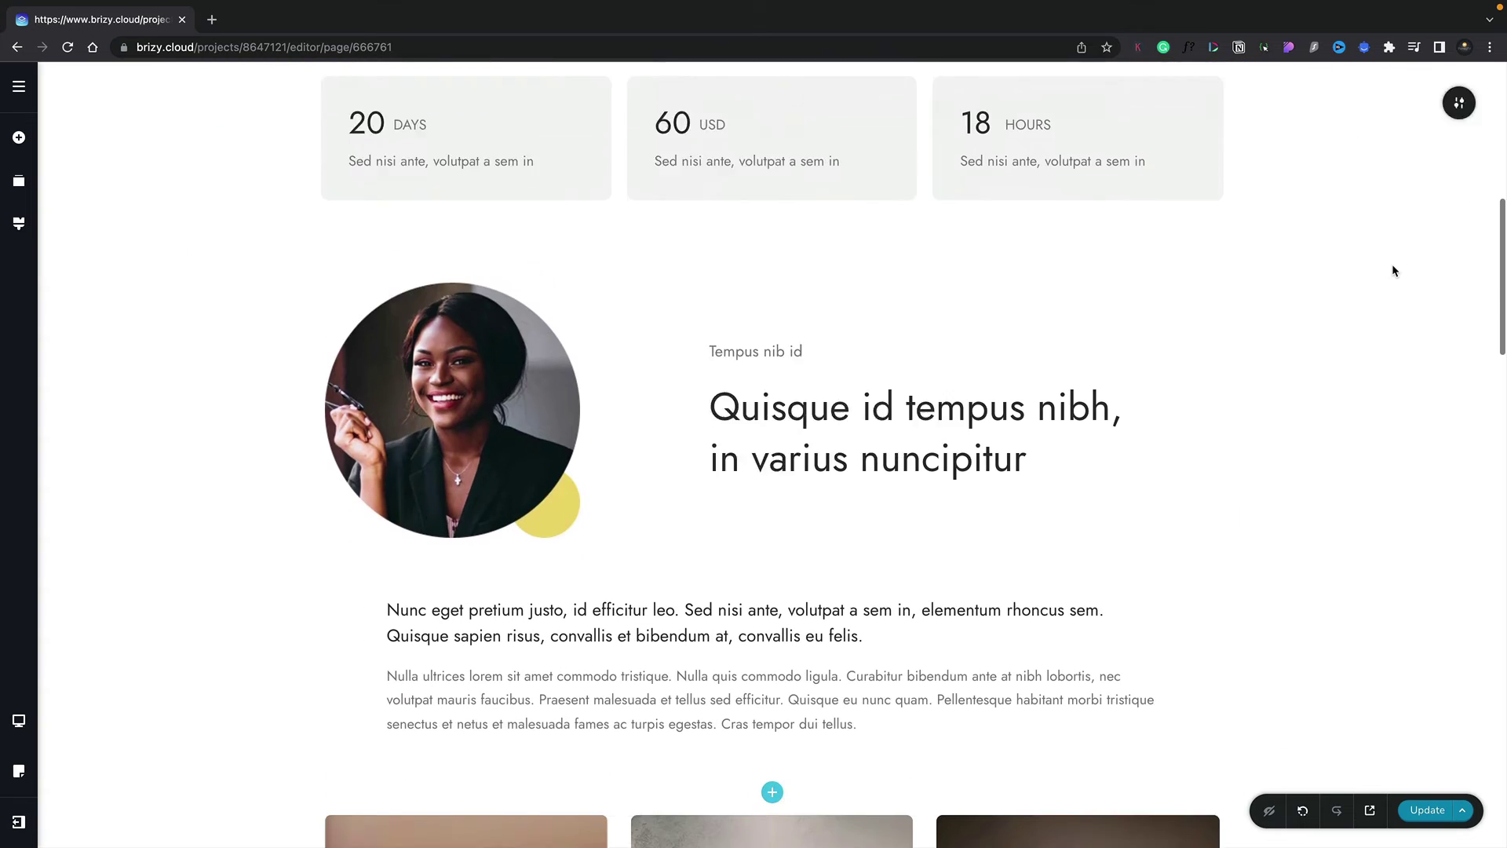
{"action": "scroll", "coordinate": [1392, 264], "scroll_direction": "down", "scroll_amount": 3}
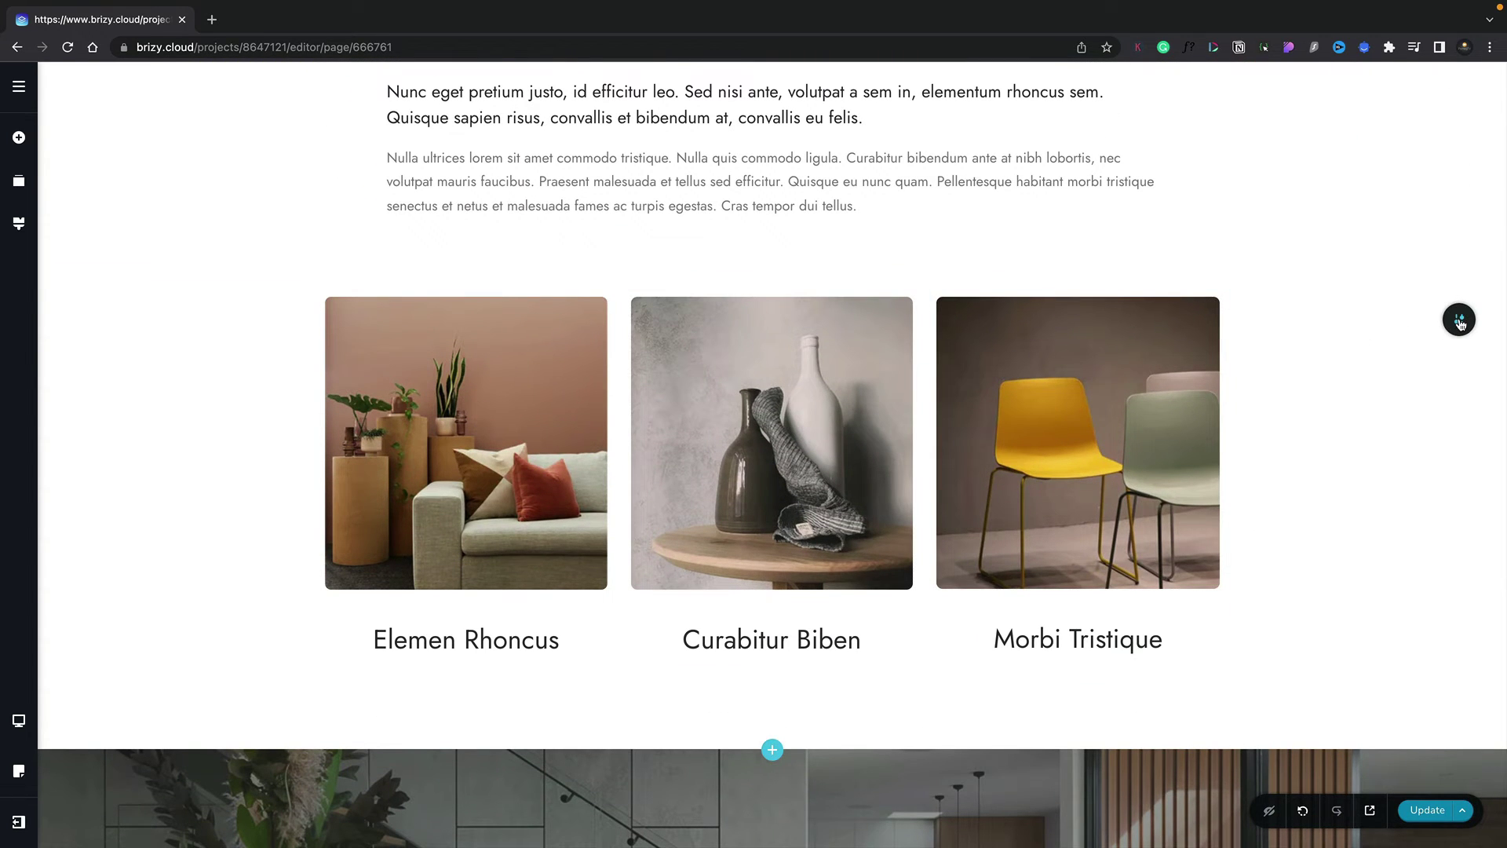
{"action": "mouse_move", "coordinate": [1458, 319]}
{"action": "left_click", "coordinate": [1256, 322]}
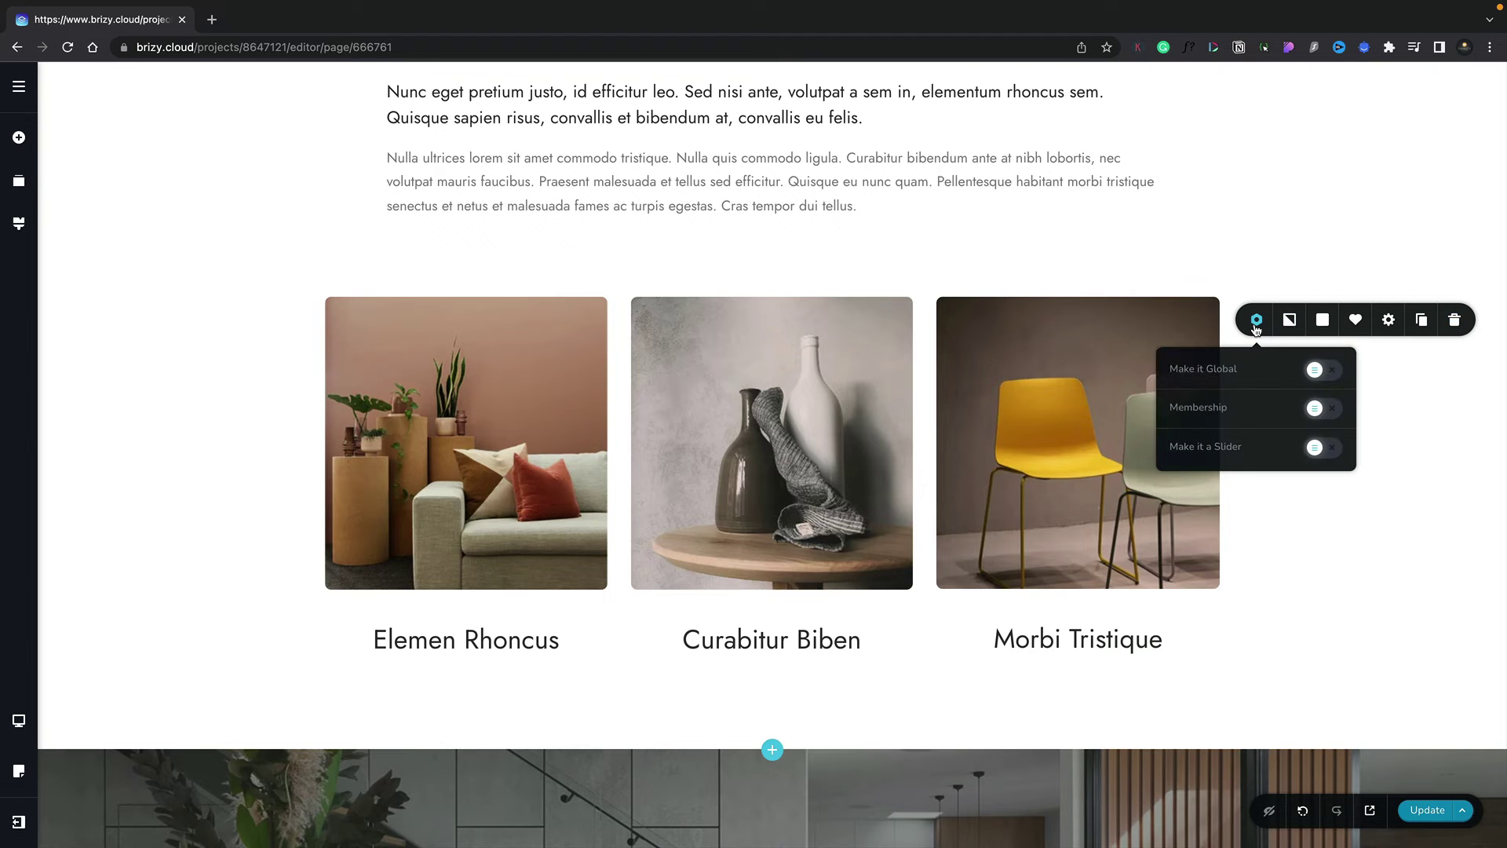
{"action": "left_click", "coordinate": [1328, 373]}
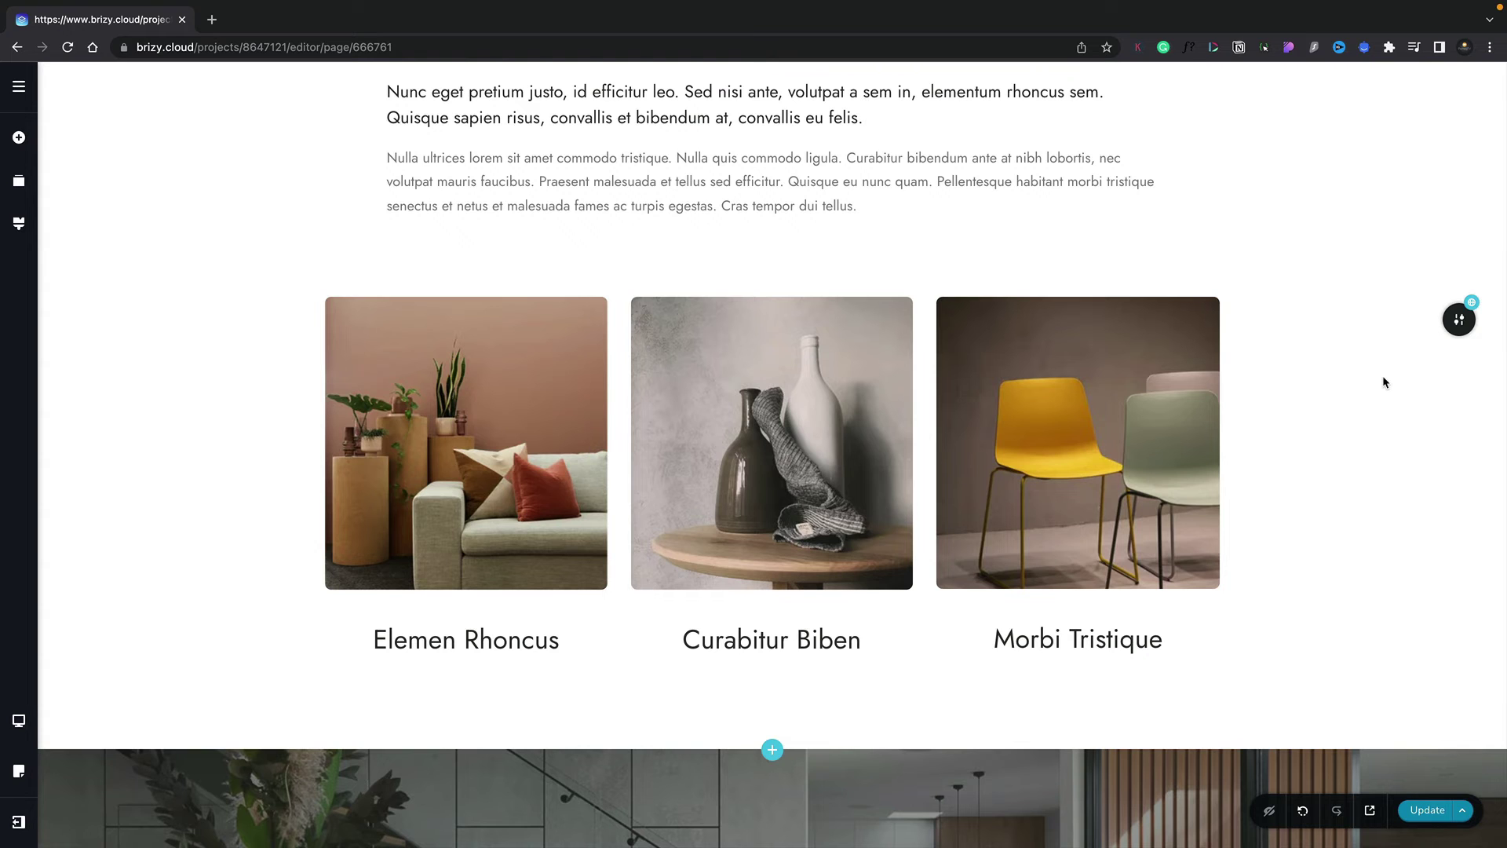
{"action": "left_click", "coordinate": [772, 751]}
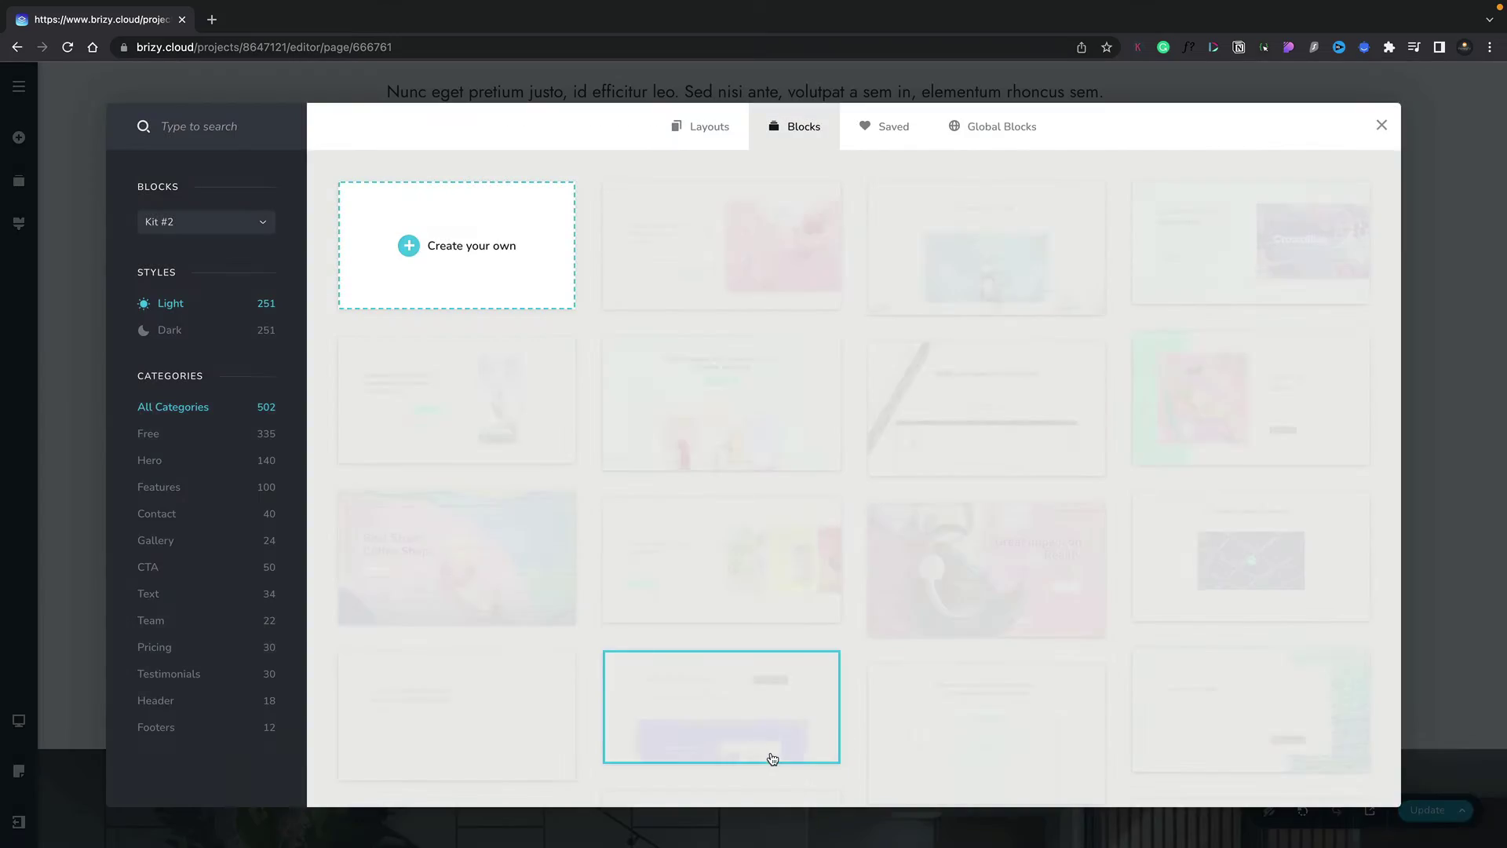
{"action": "left_click", "coordinate": [984, 131]}
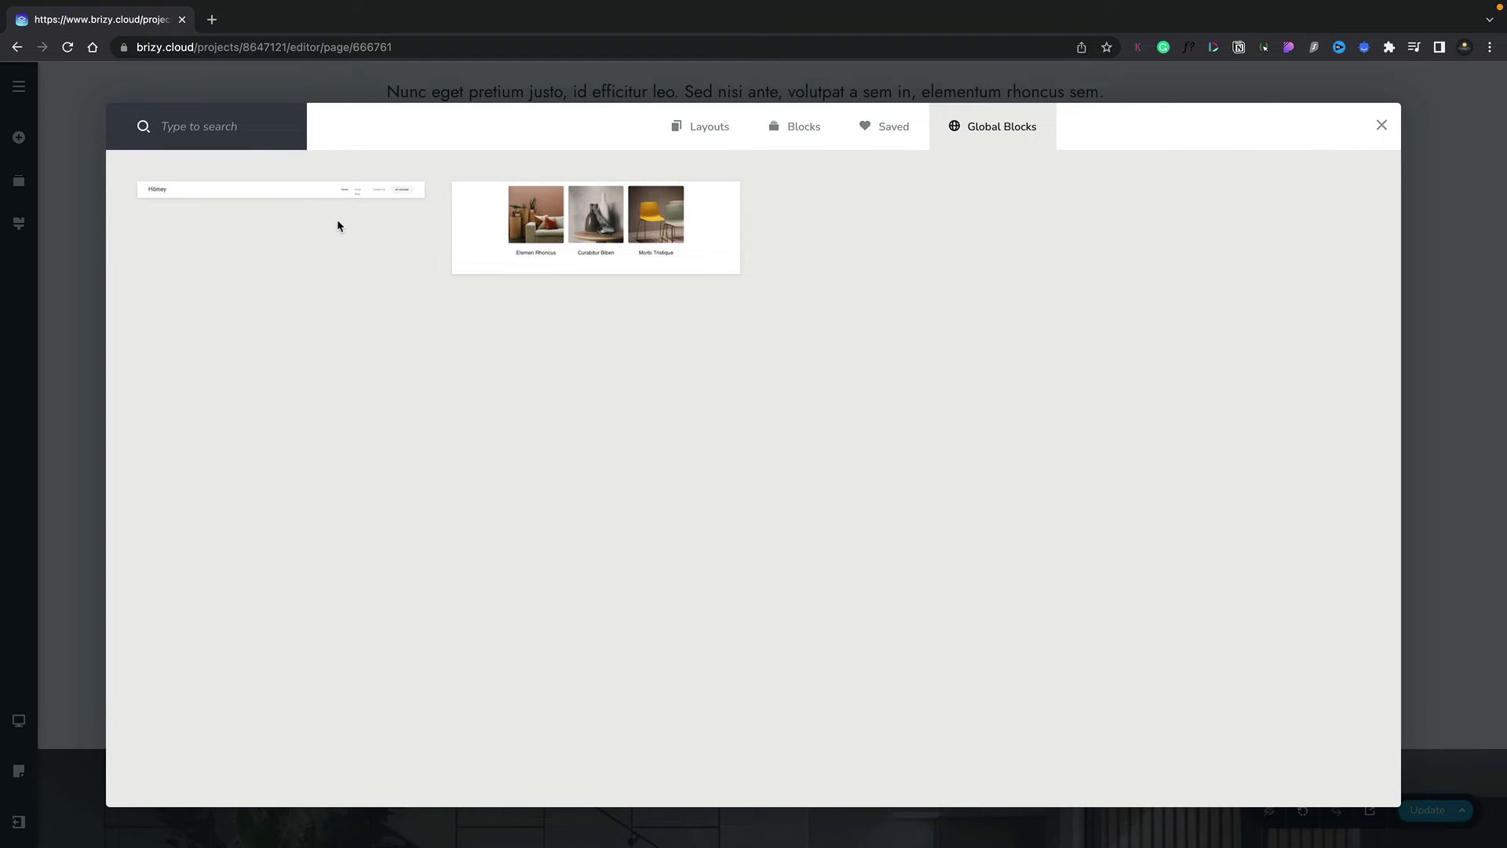
{"action": "mouse_move", "coordinate": [457, 271]}
{"action": "mouse_move", "coordinate": [297, 201]}
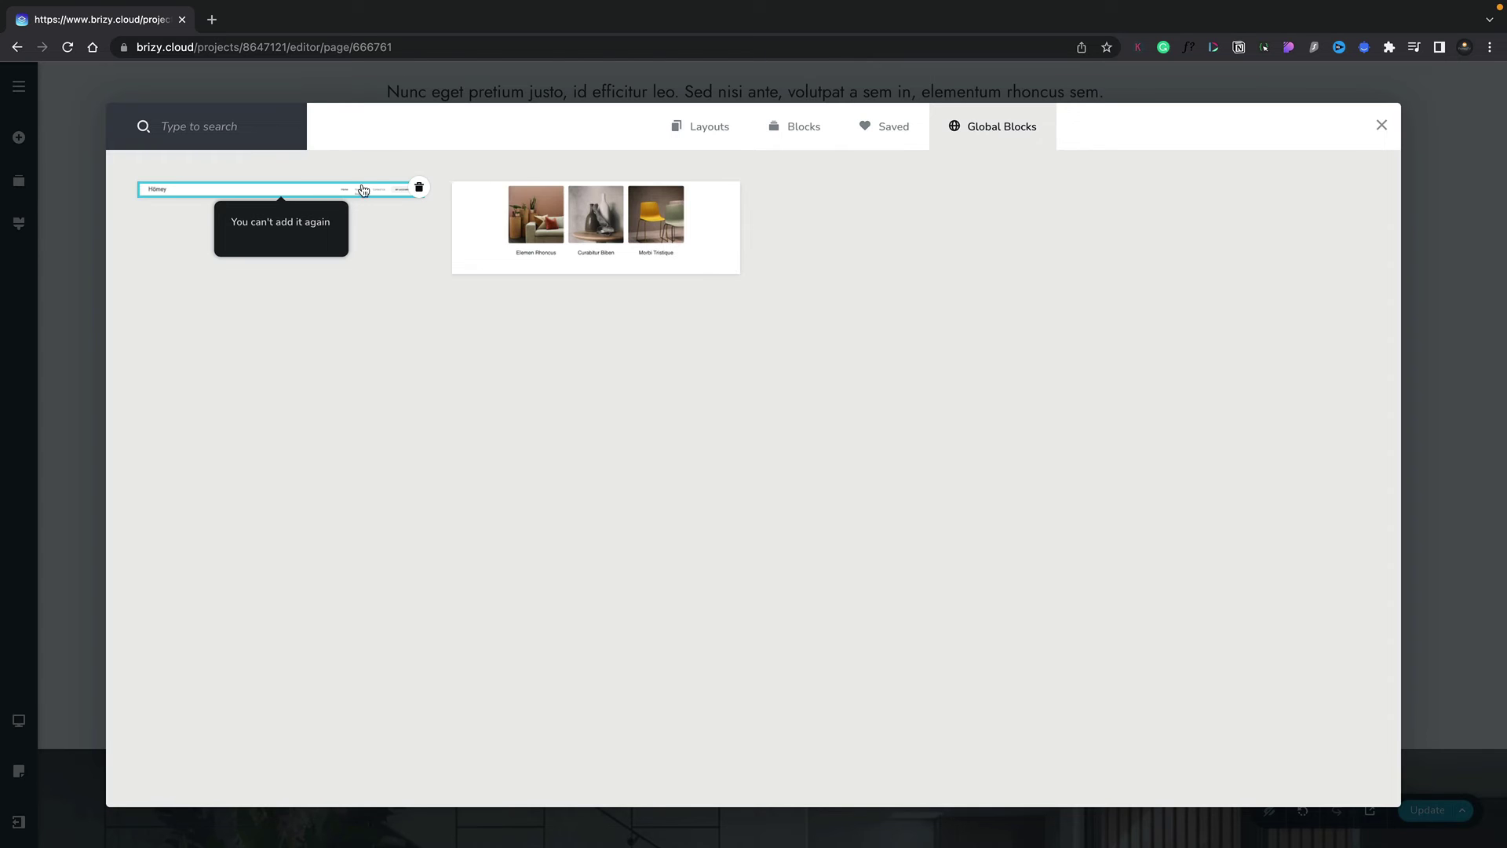
{"action": "left_click", "coordinate": [894, 135]}
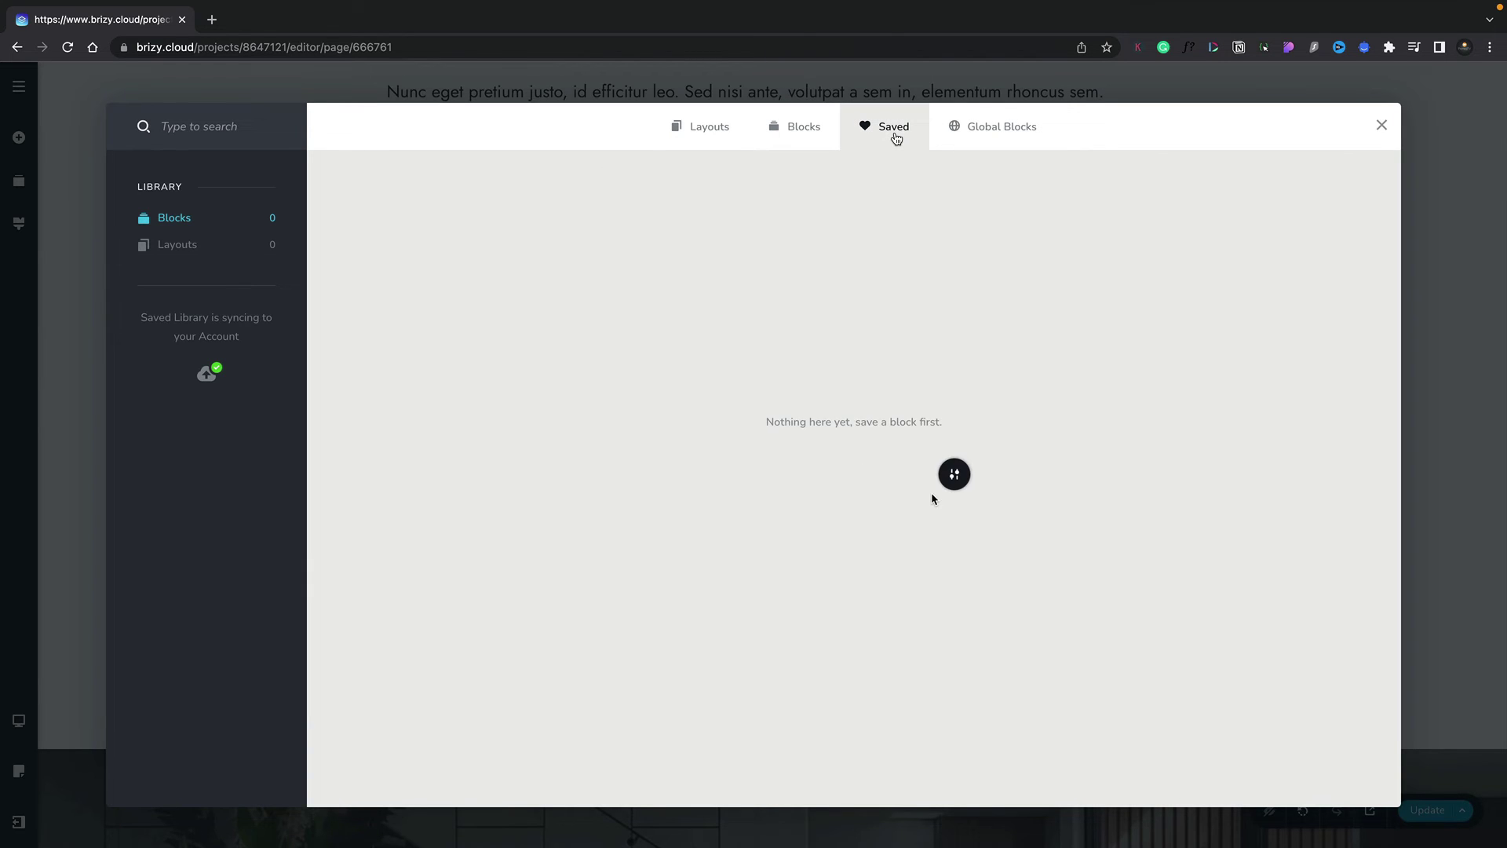
{"action": "left_click", "coordinate": [952, 474]}
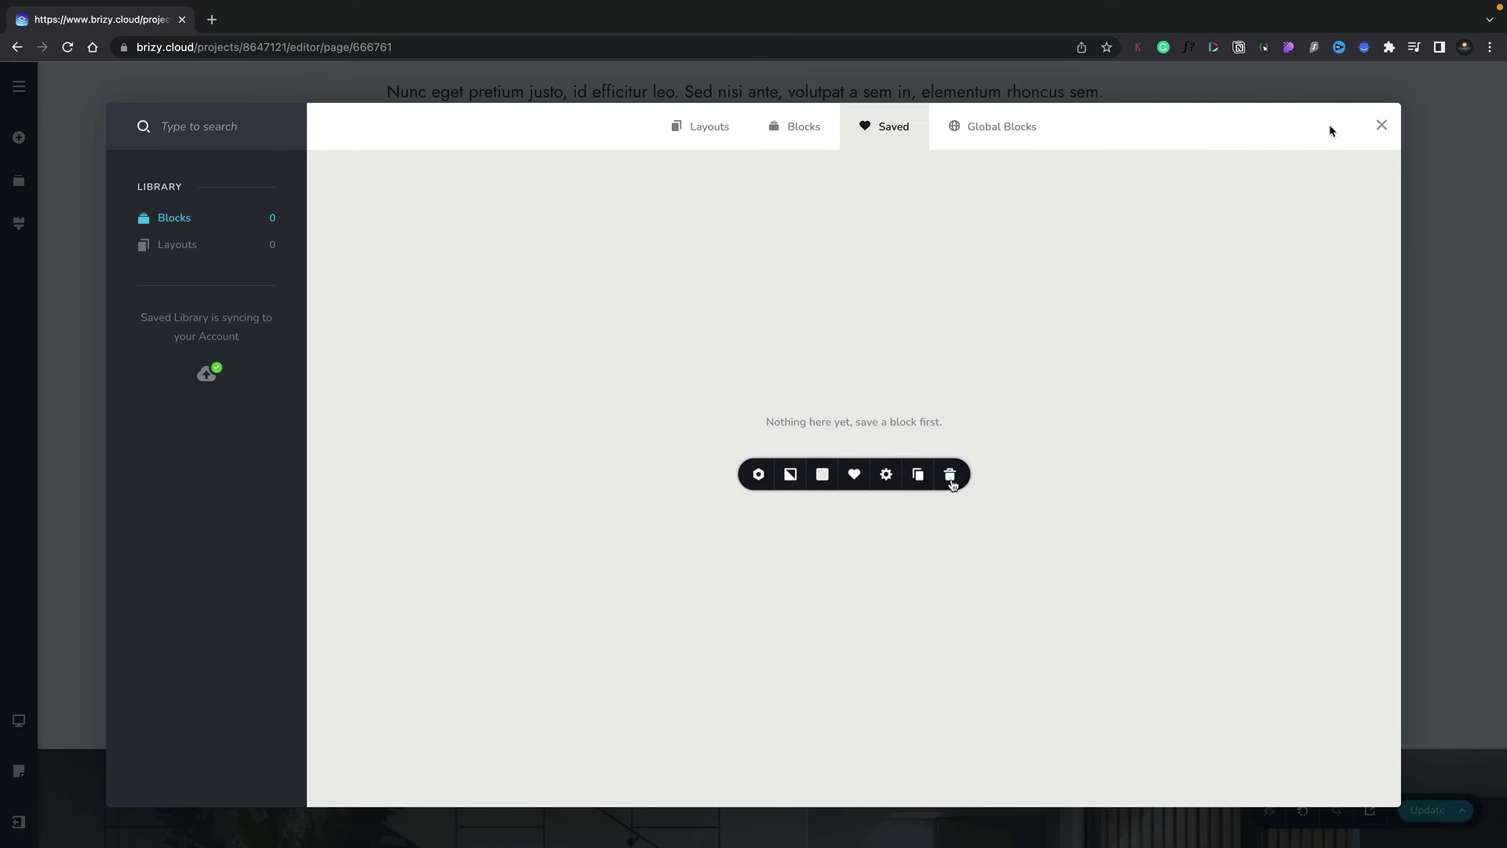
{"action": "left_click", "coordinate": [1383, 125]}
Save the video section to the block library
{"action": "scroll", "coordinate": [1288, 508], "scroll_direction": "down", "scroll_amount": 4}
{"action": "scroll", "coordinate": [1288, 509], "scroll_direction": "down", "scroll_amount": 2}
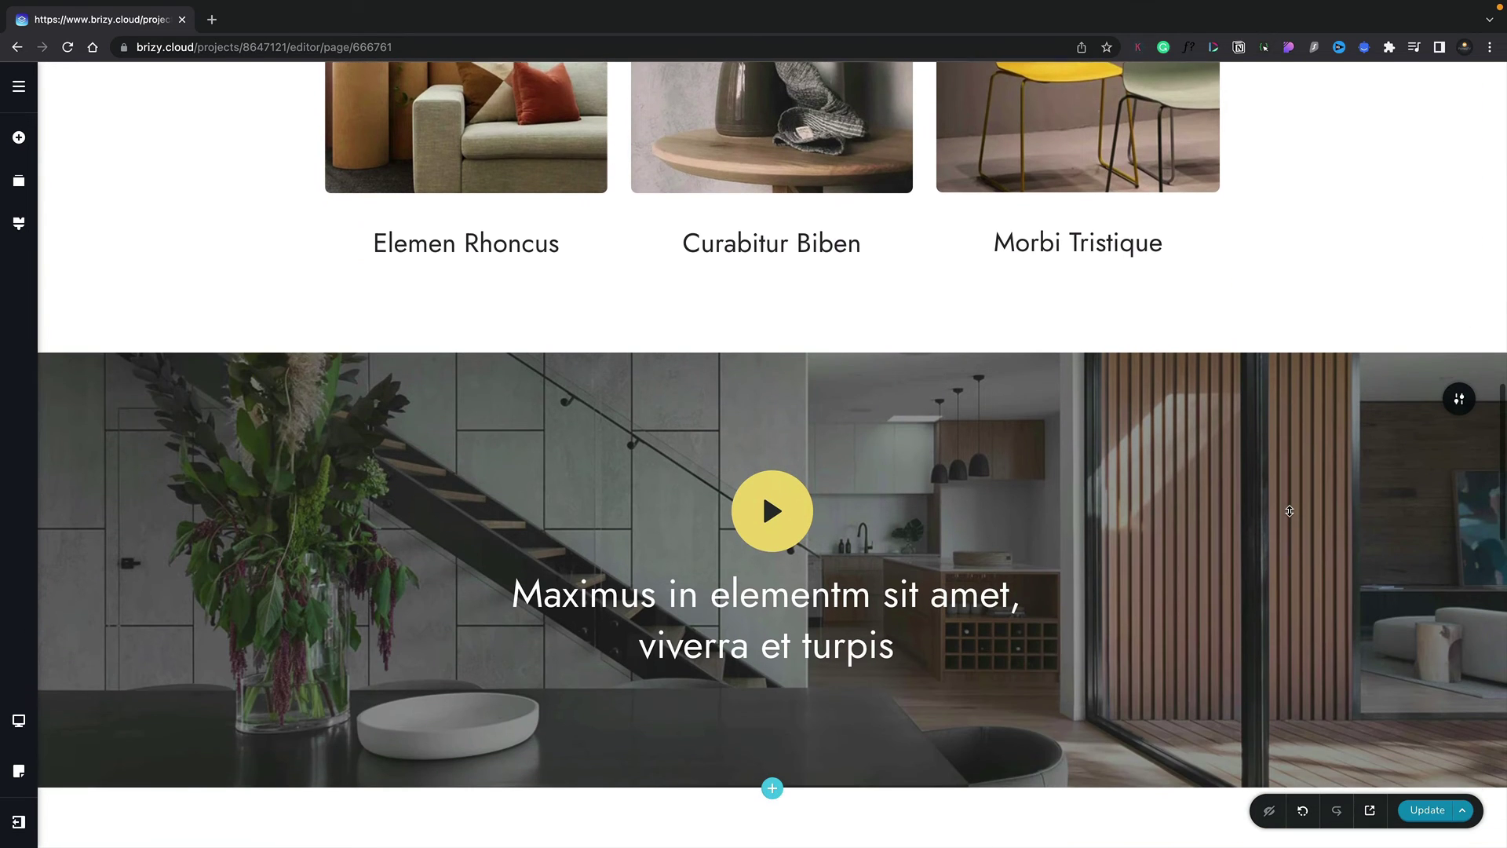
{"action": "mouse_move", "coordinate": [795, 347]}
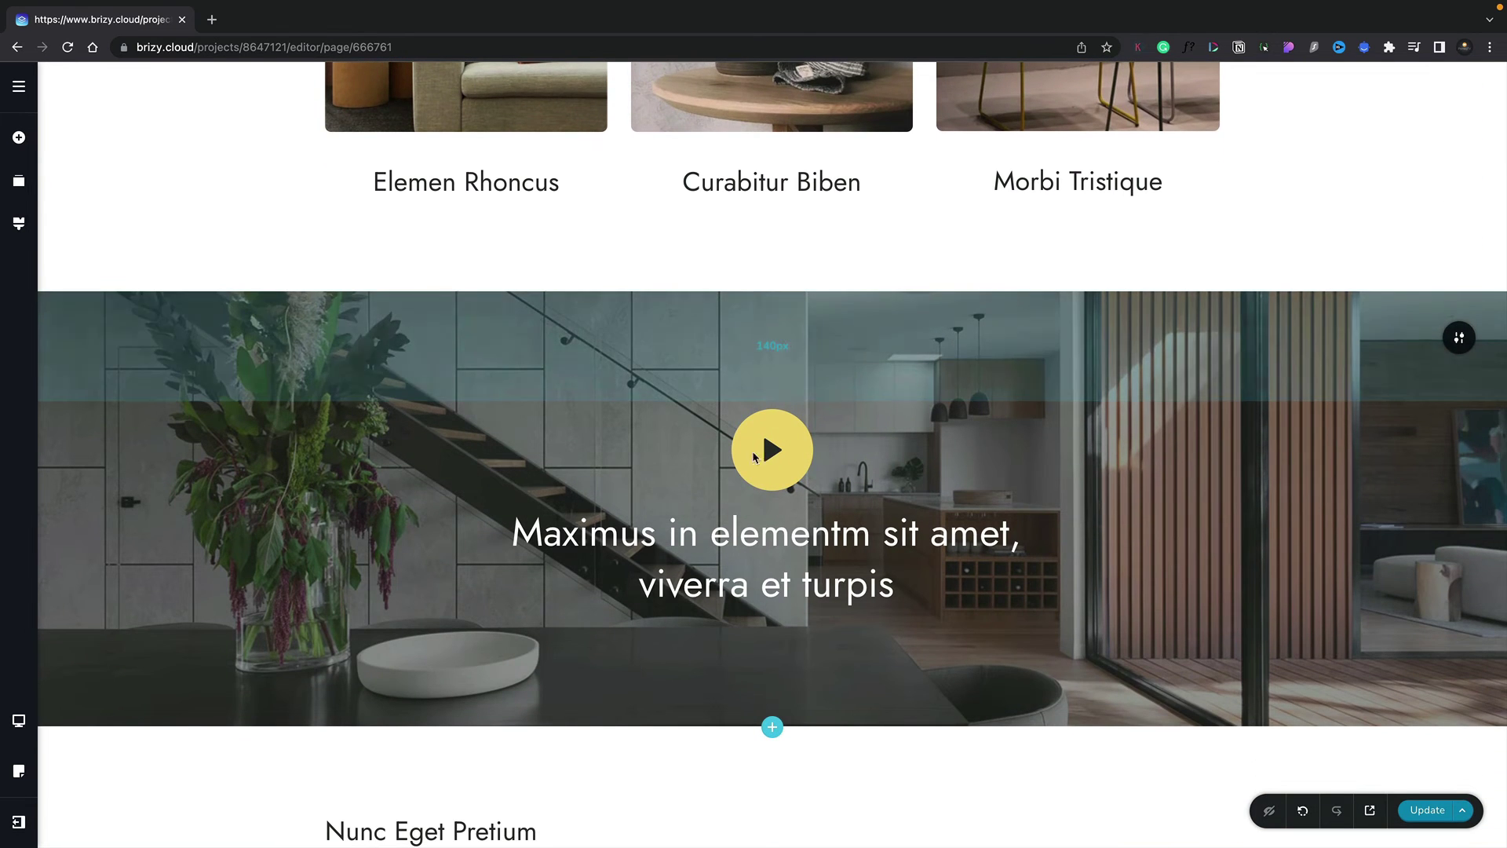
{"action": "mouse_move", "coordinate": [1457, 343]}
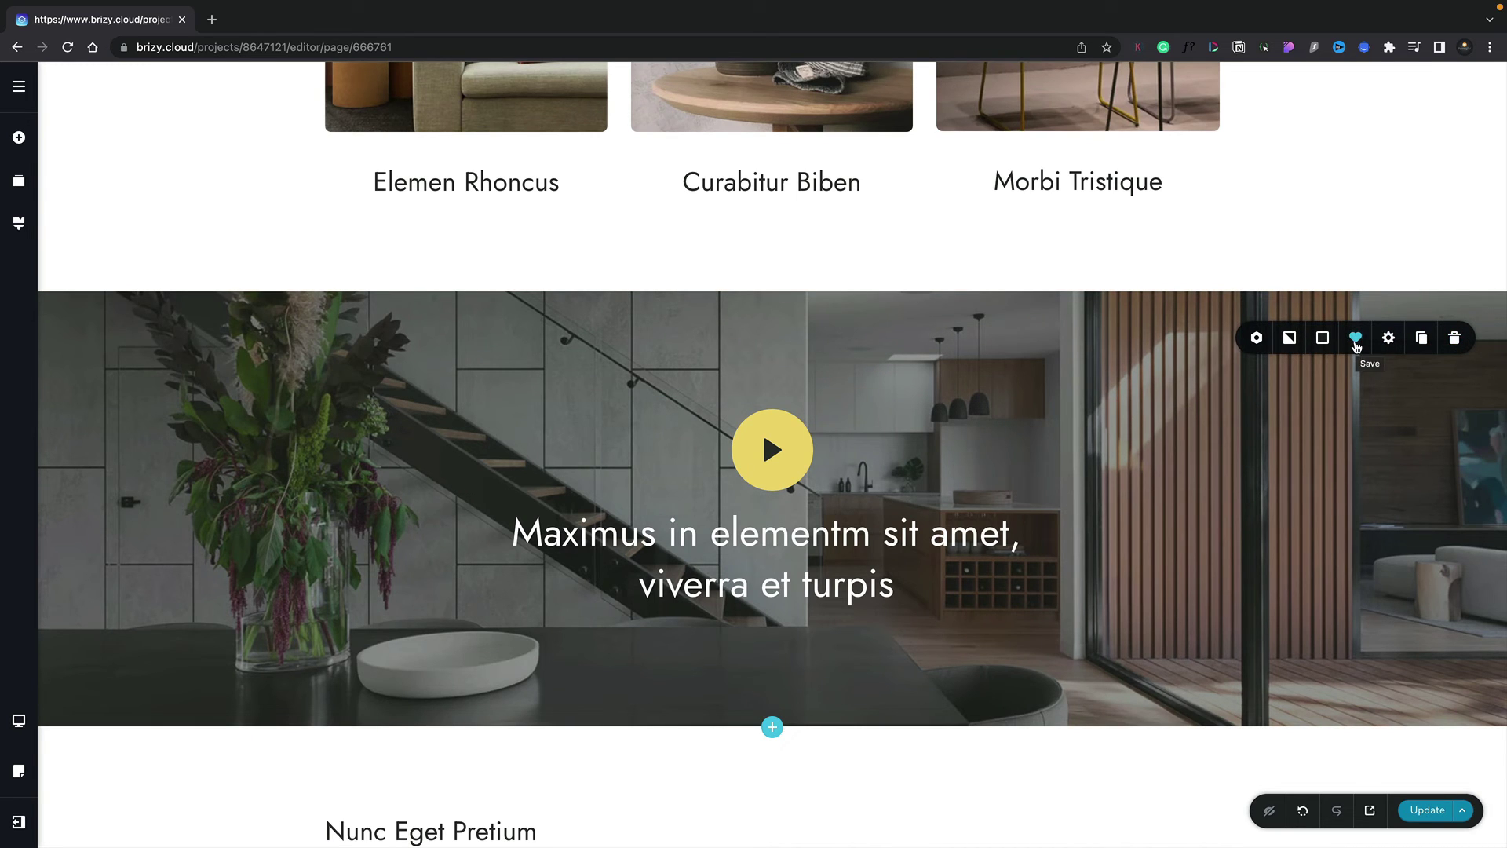
{"action": "left_click", "coordinate": [1356, 338]}
Test-insert the video block from Saved, delete the duplicate, and reopen the block library
{"action": "left_click", "coordinate": [772, 726]}
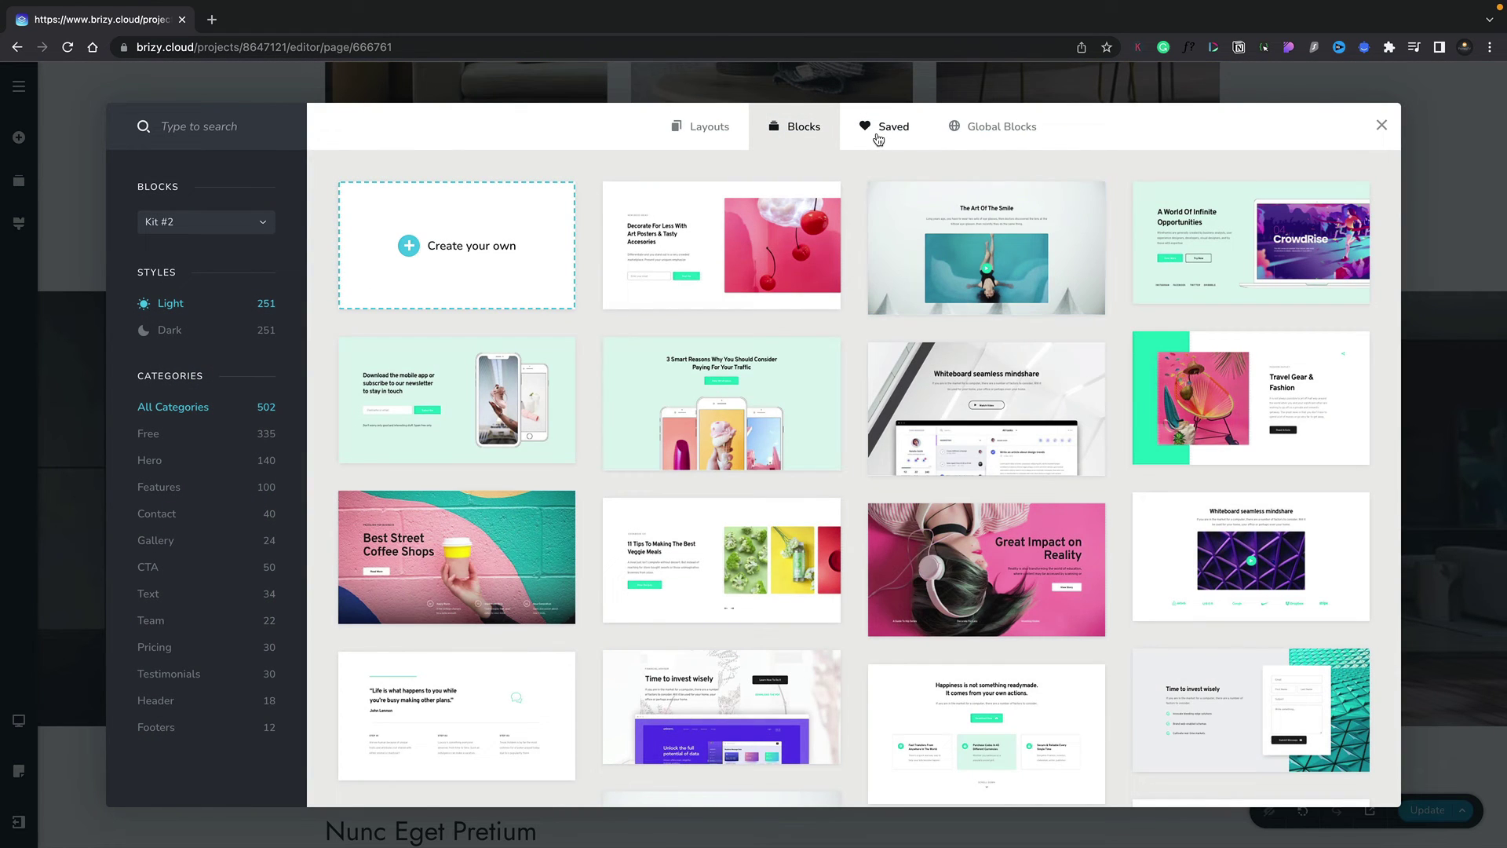
{"action": "left_click", "coordinate": [877, 140]}
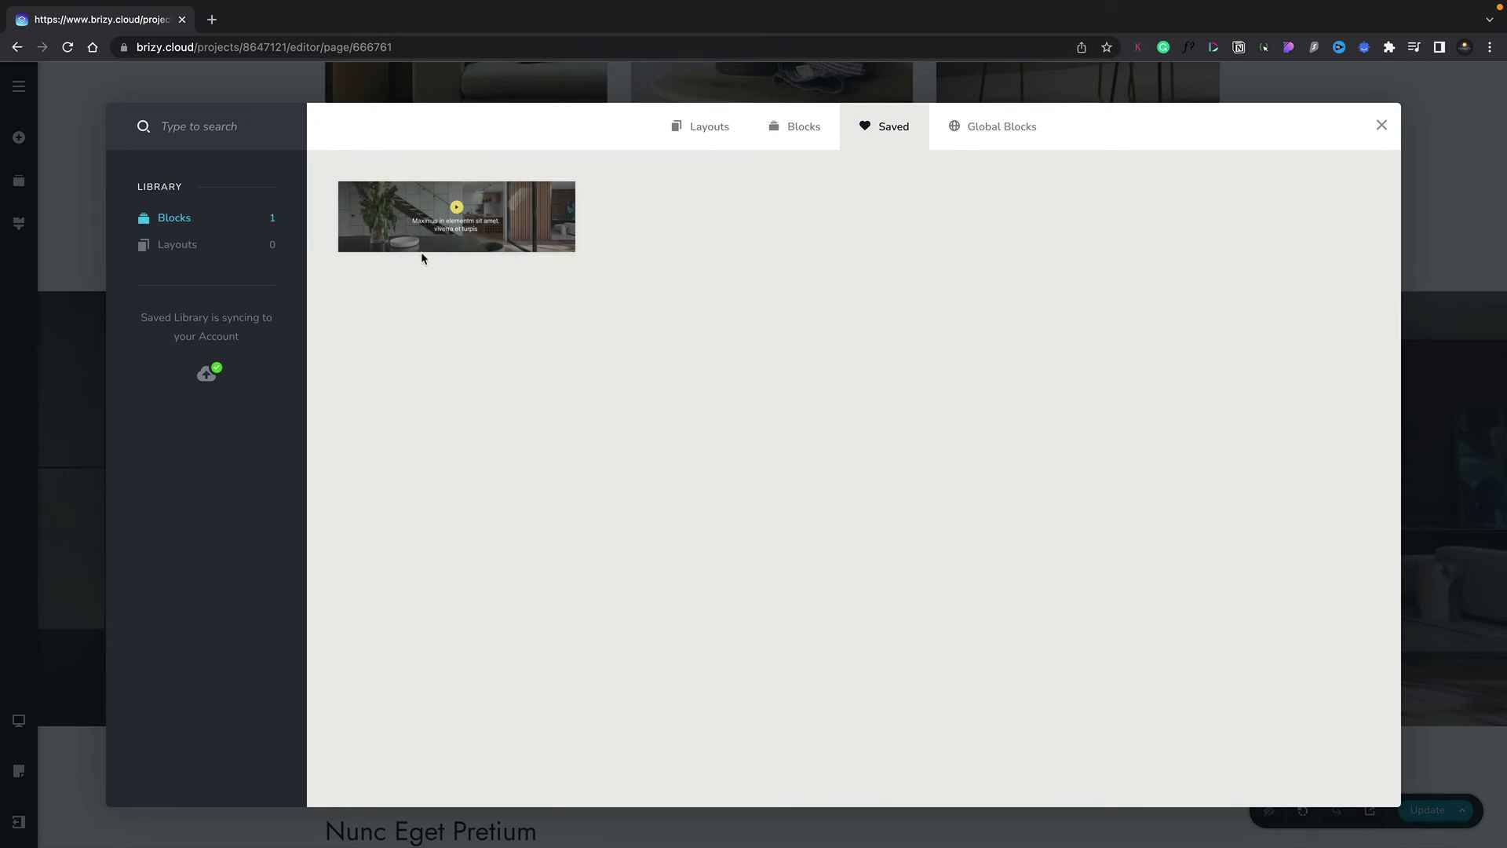
{"action": "left_click", "coordinate": [497, 241]}
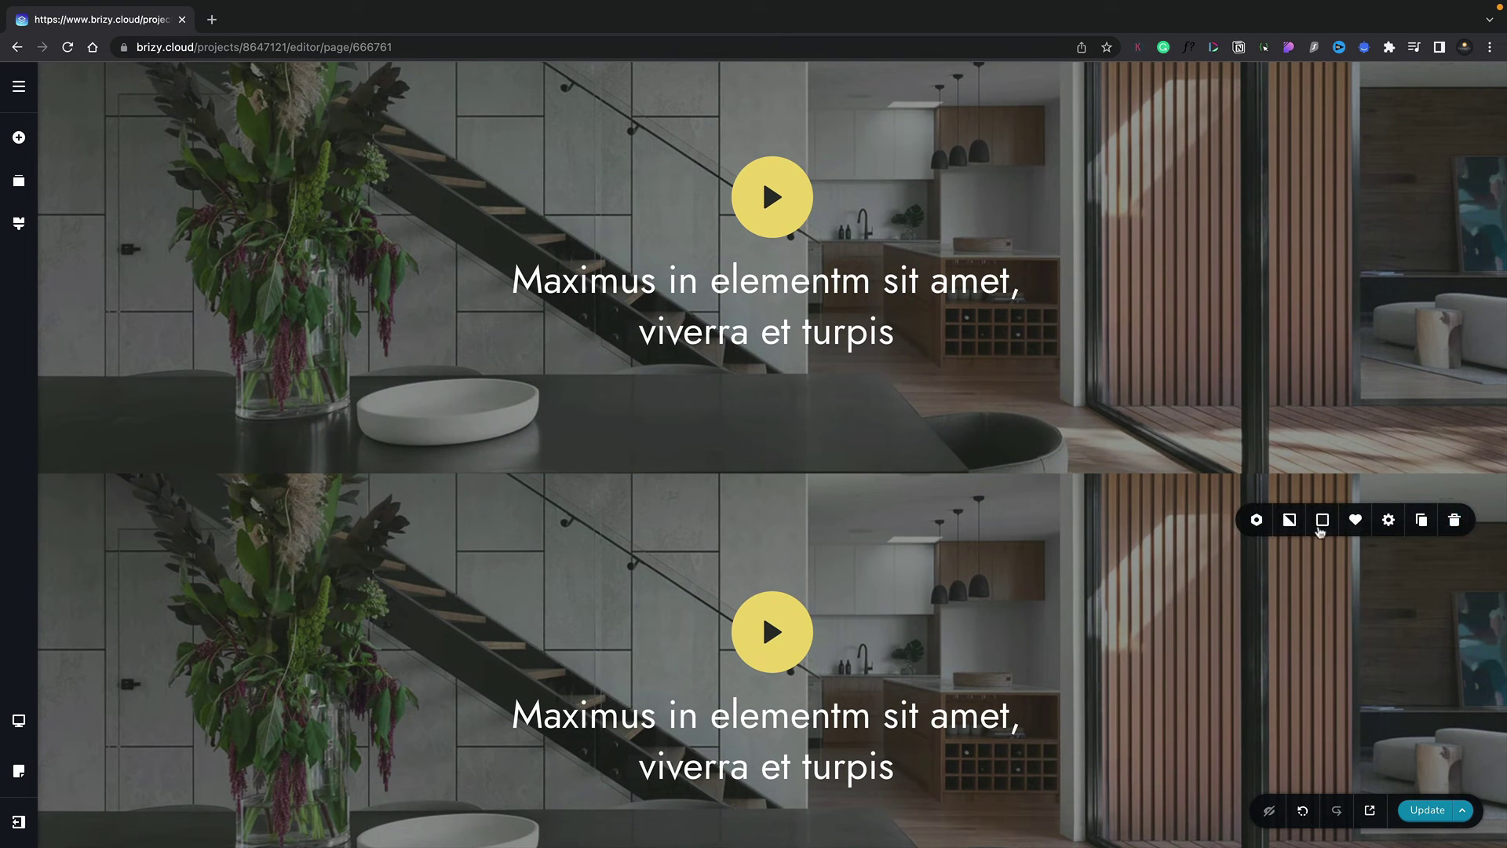
{"action": "left_click", "coordinate": [1453, 519]}
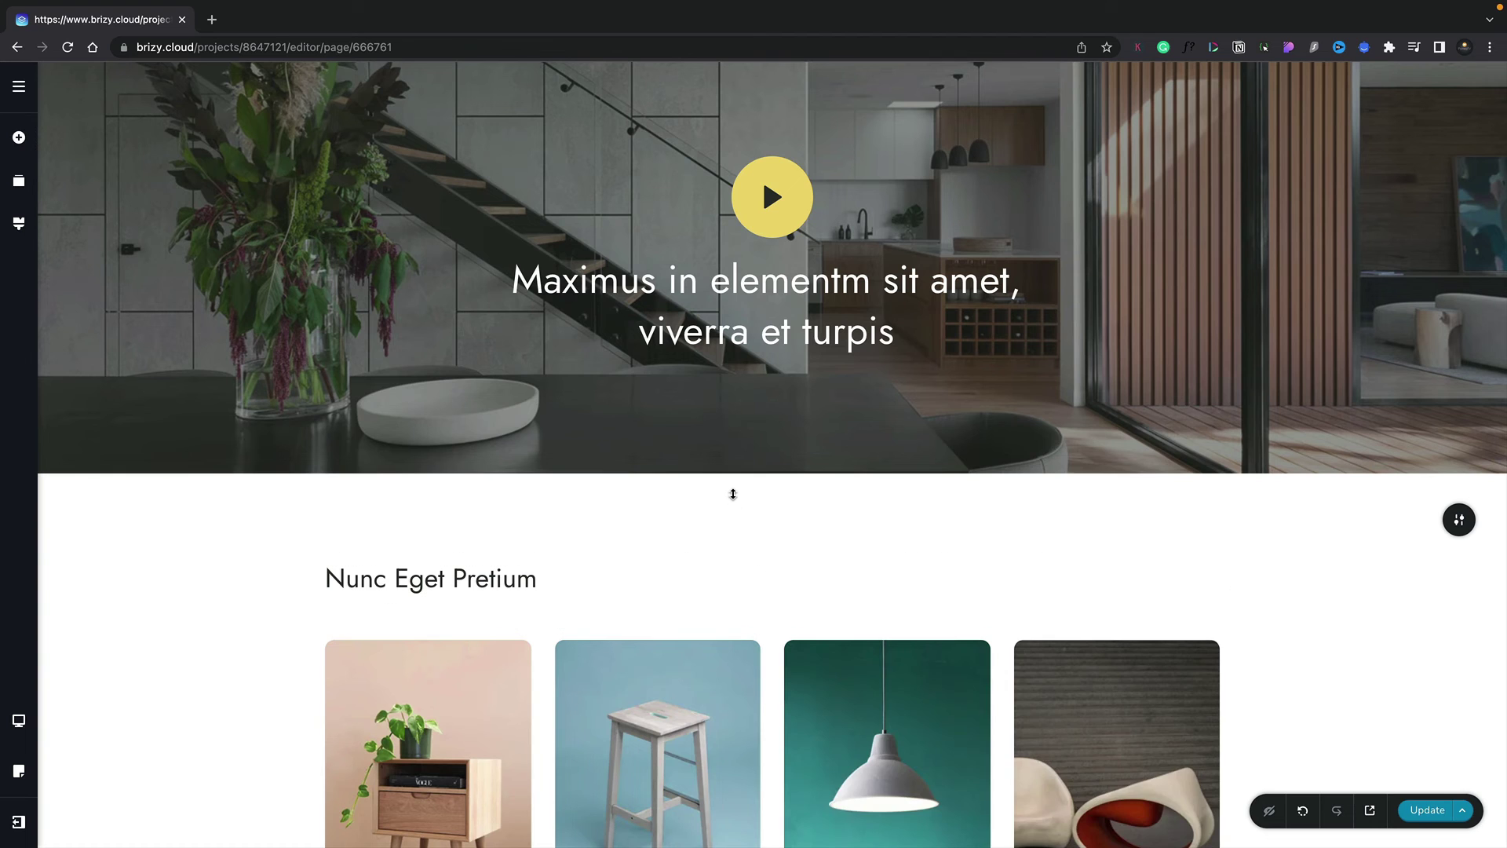
{"action": "left_click", "coordinate": [767, 472]}
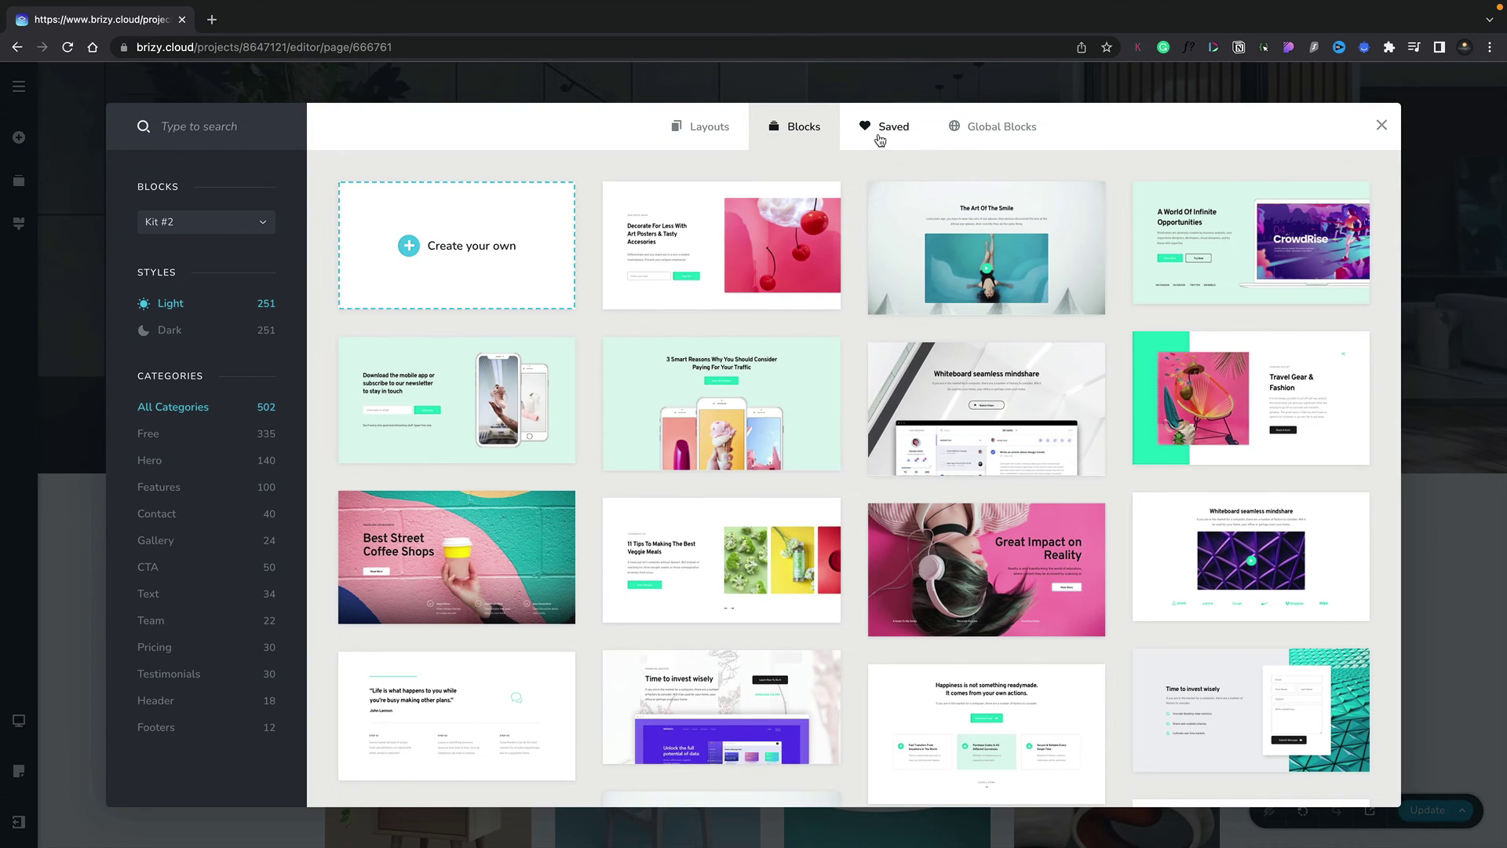
Check the saved video block under Saved, then view the Global Blocks list
{"action": "left_click", "coordinate": [881, 141]}
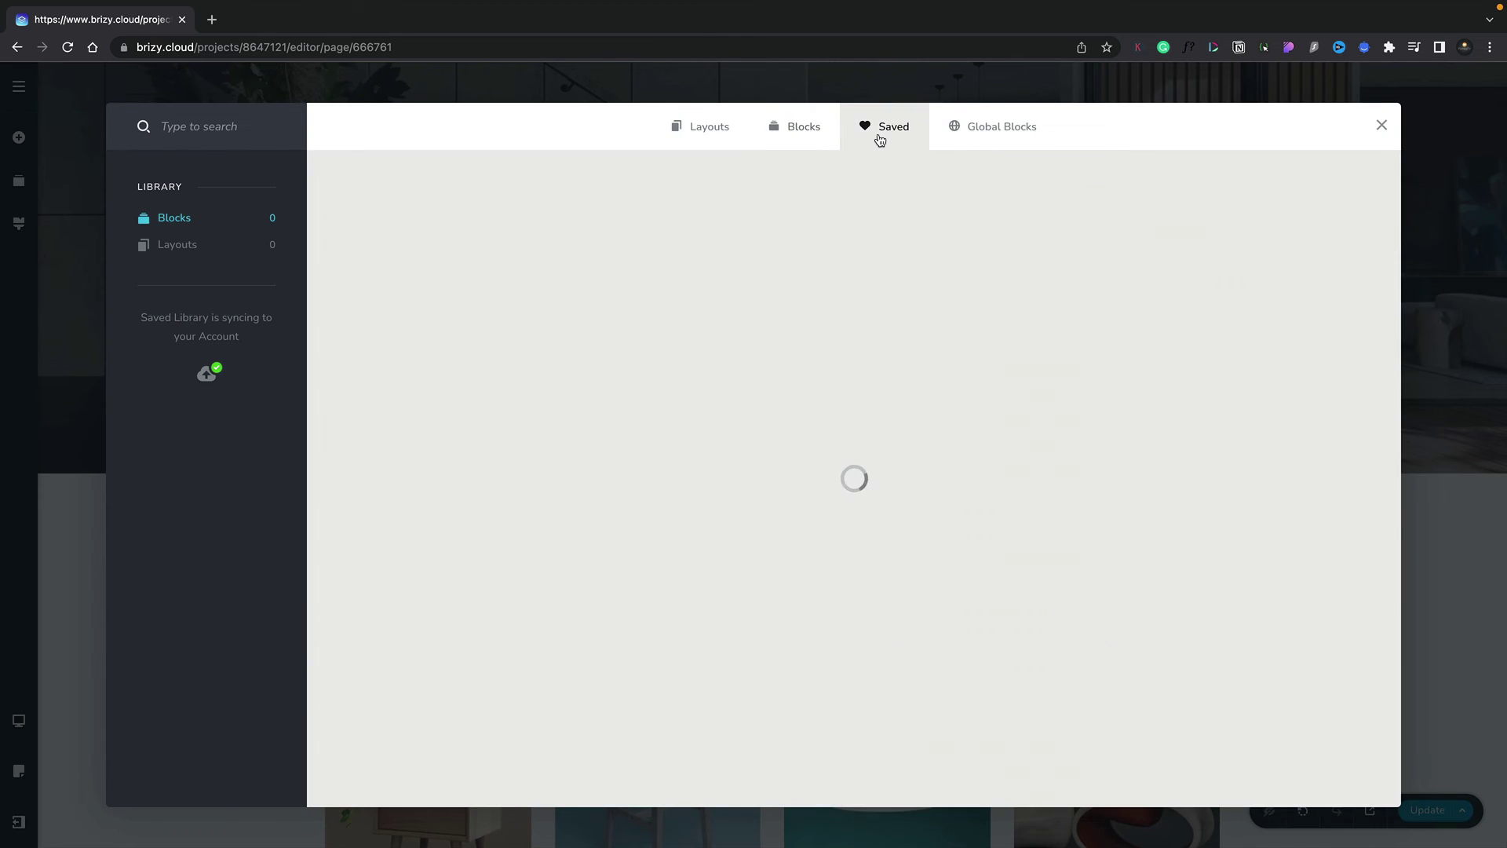
{"action": "mouse_move", "coordinate": [463, 250]}
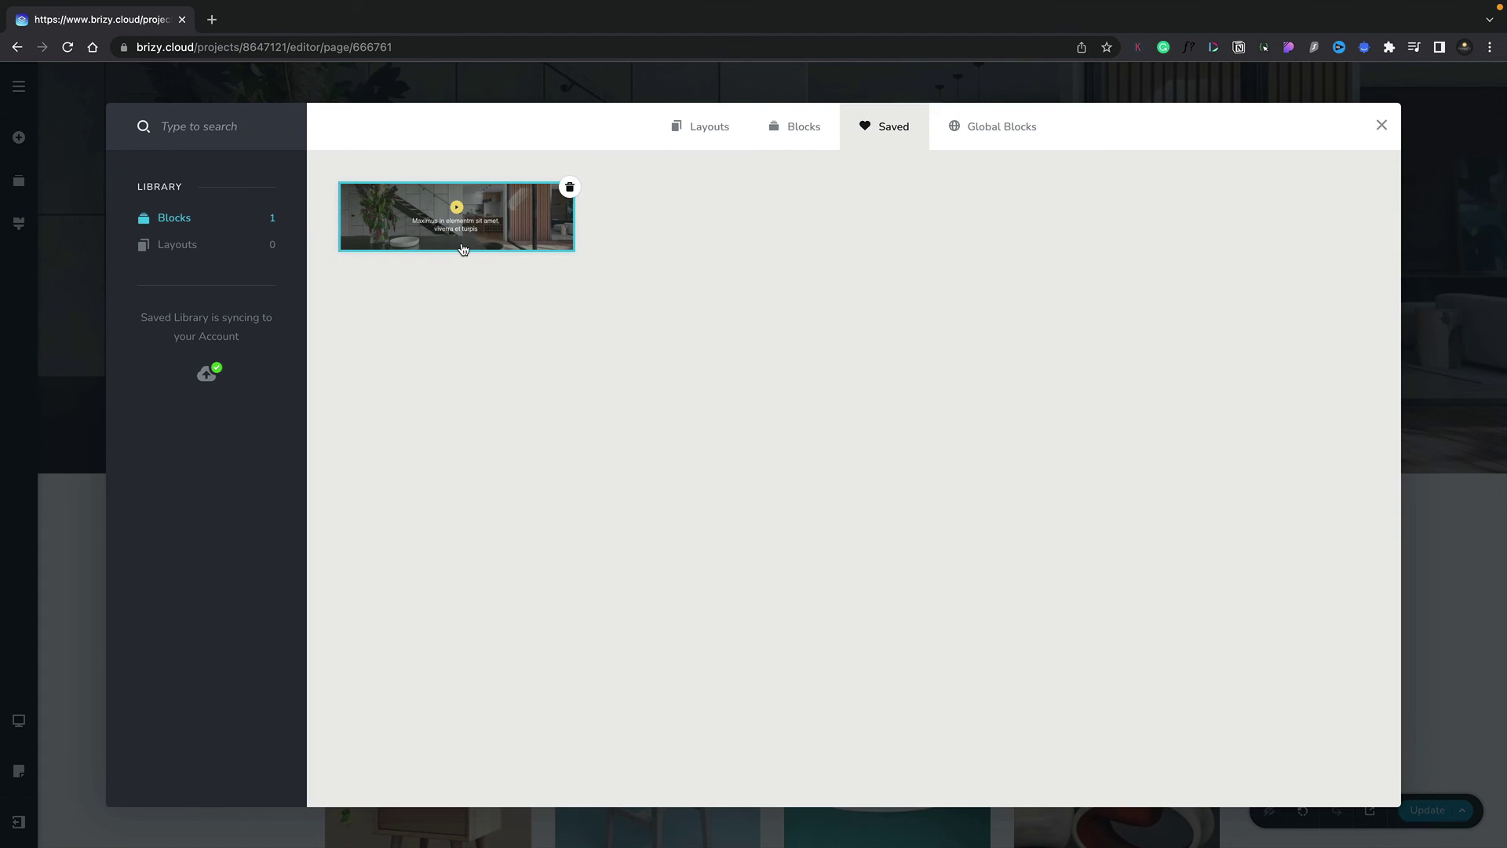
{"action": "left_click", "coordinate": [992, 134]}
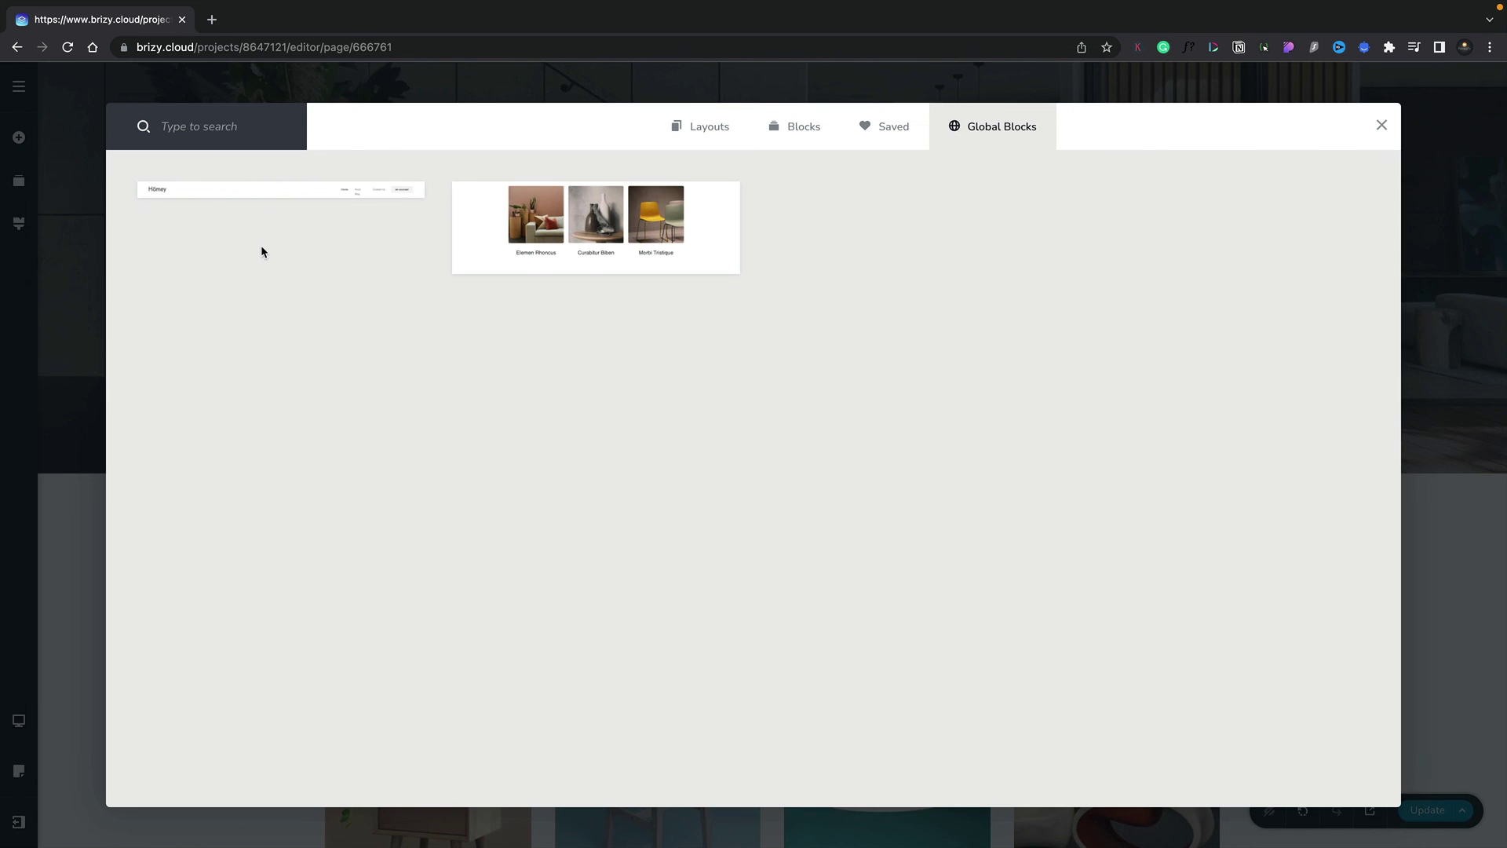
Delete the three-image gallery from Global Blocks, leaving only the Homey header
{"action": "left_click", "coordinate": [611, 229]}
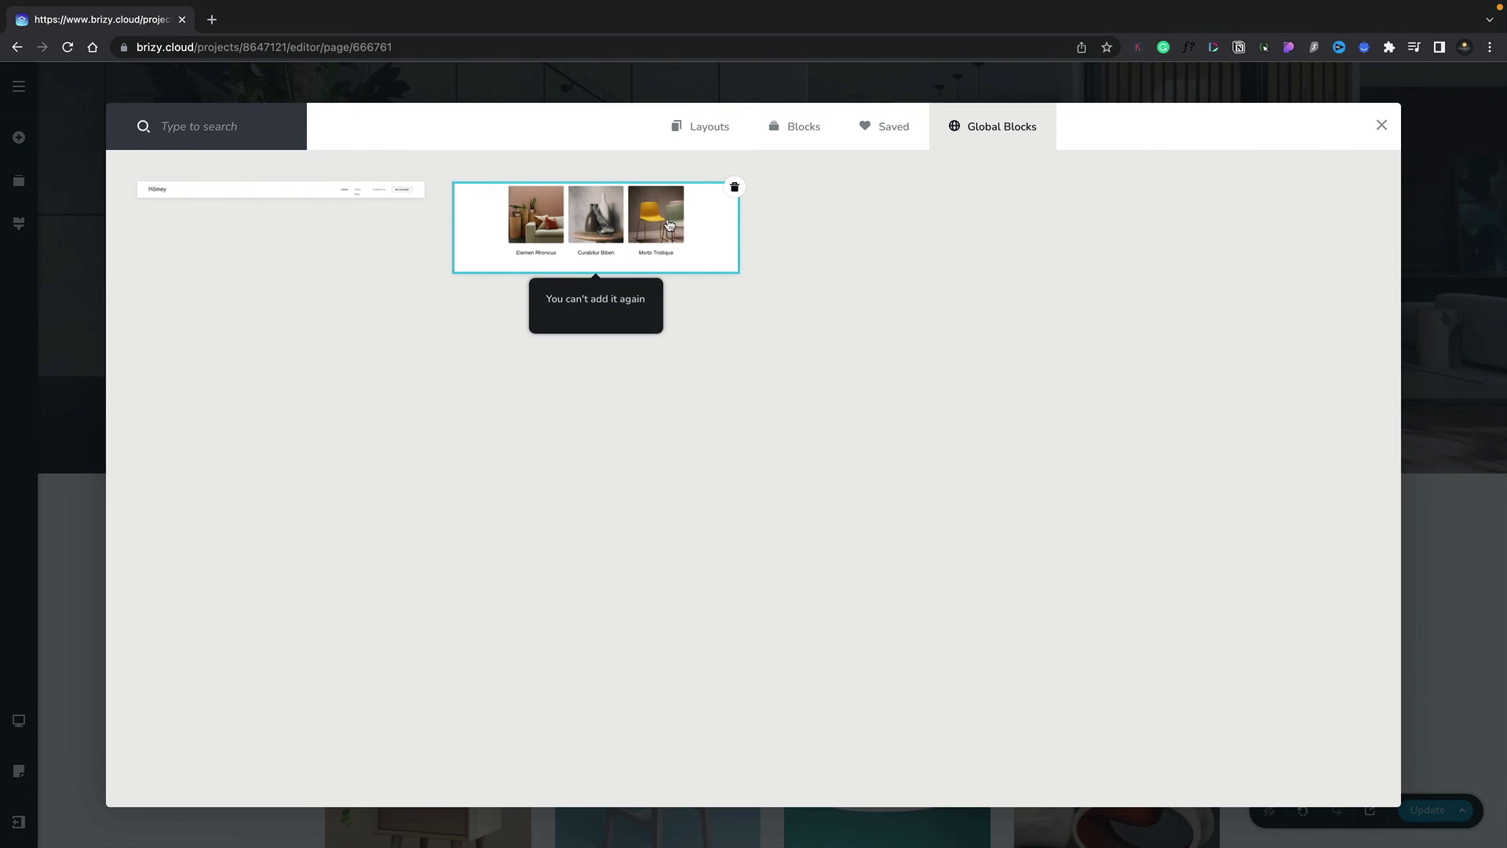
{"action": "left_click", "coordinate": [730, 193]}
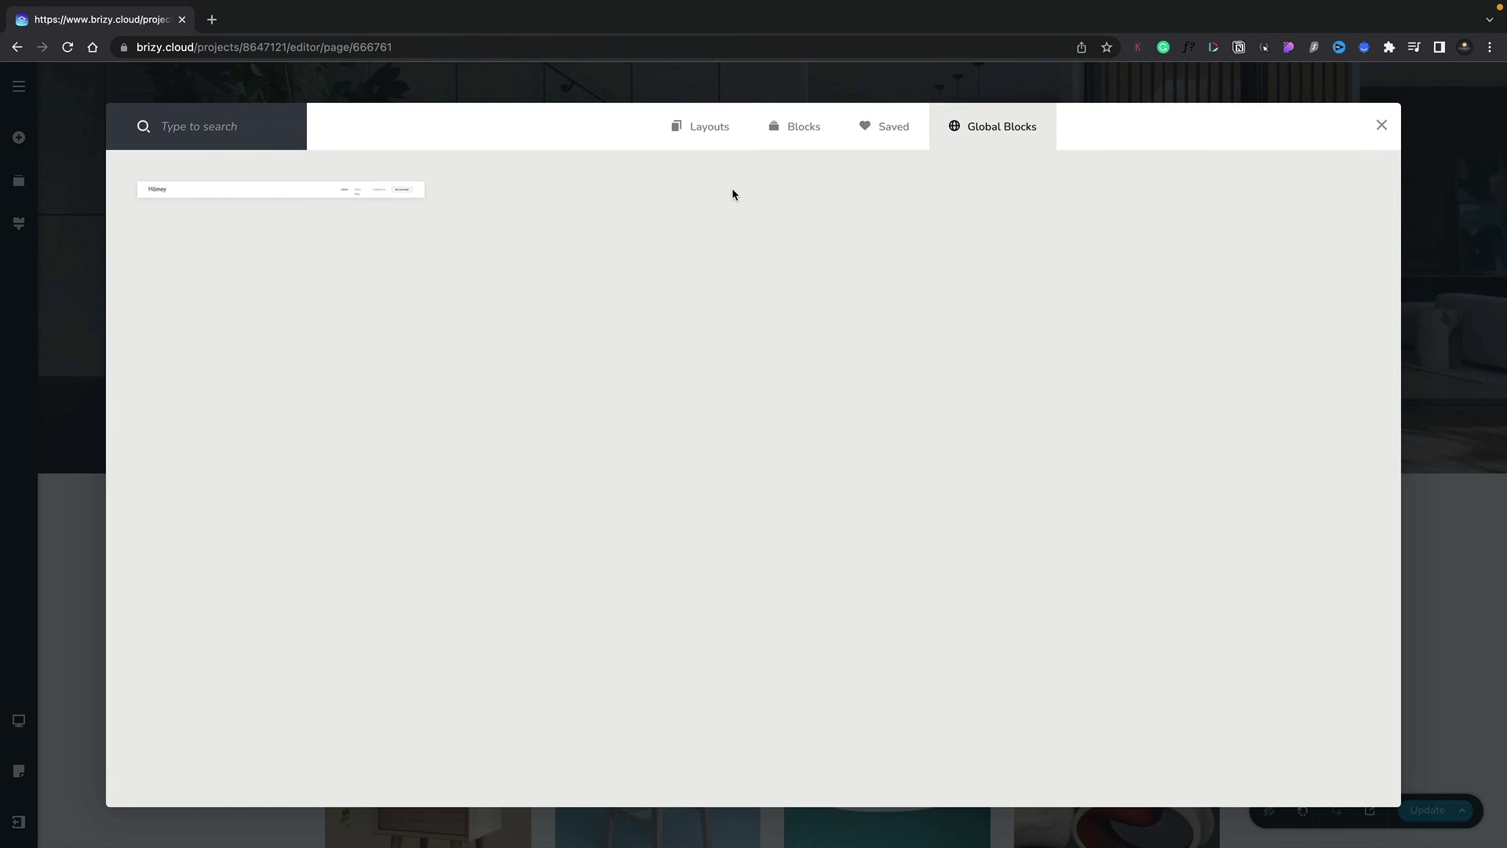